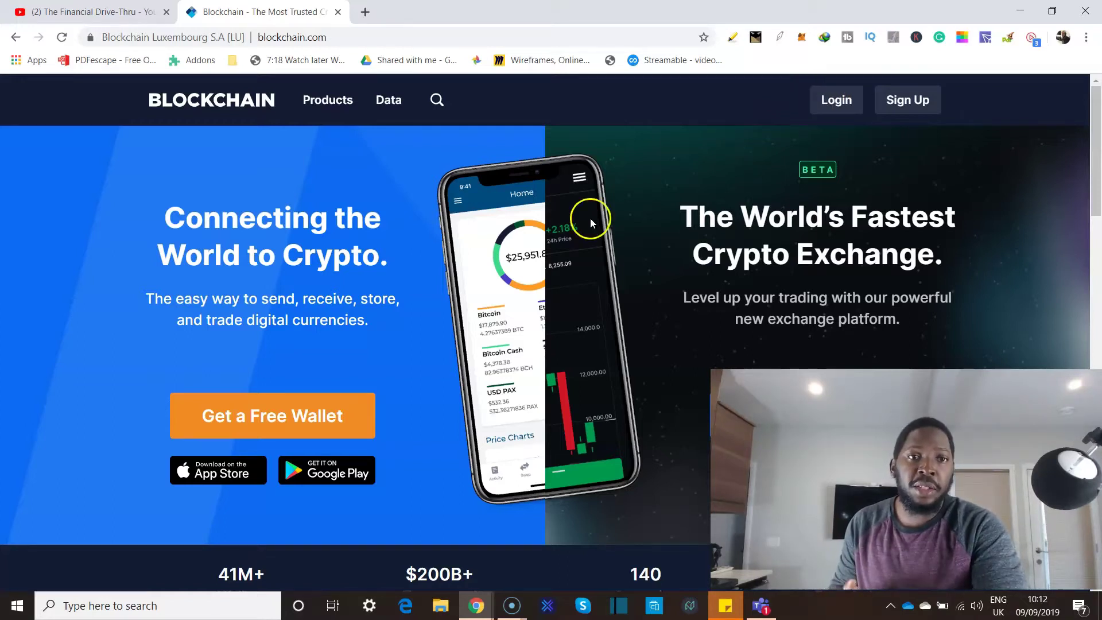
Open the Create A Wallet sign-up form from the Get a Free Wallet link.
{"action": "left_click", "coordinate": [297, 414]}
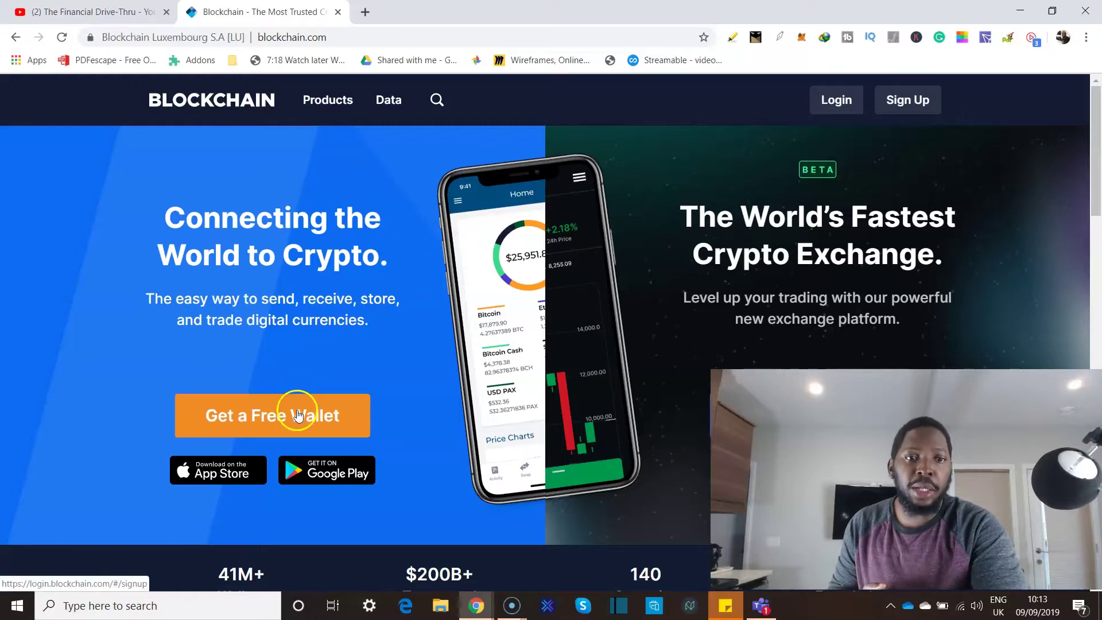
{"action": "key", "text": "alt+Left"}
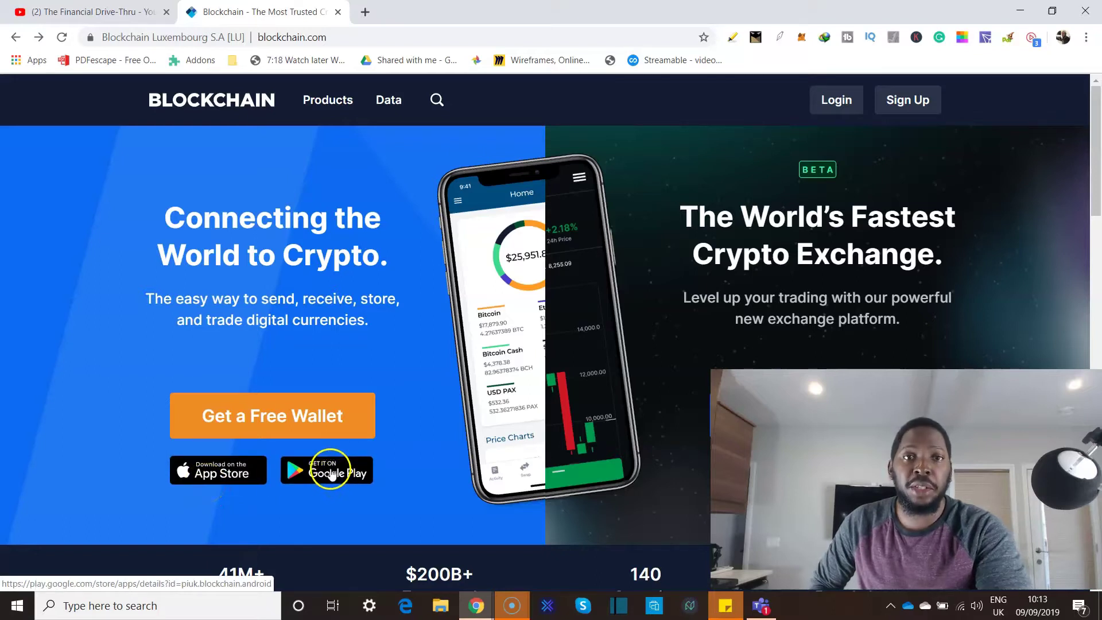
{"action": "left_click", "coordinate": [311, 430]}
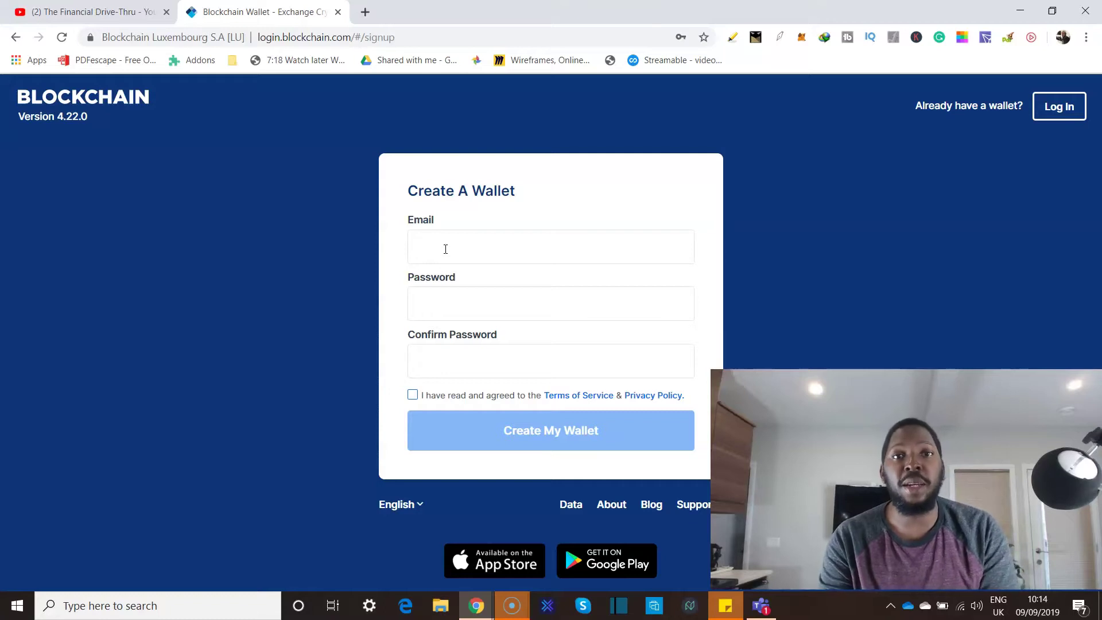
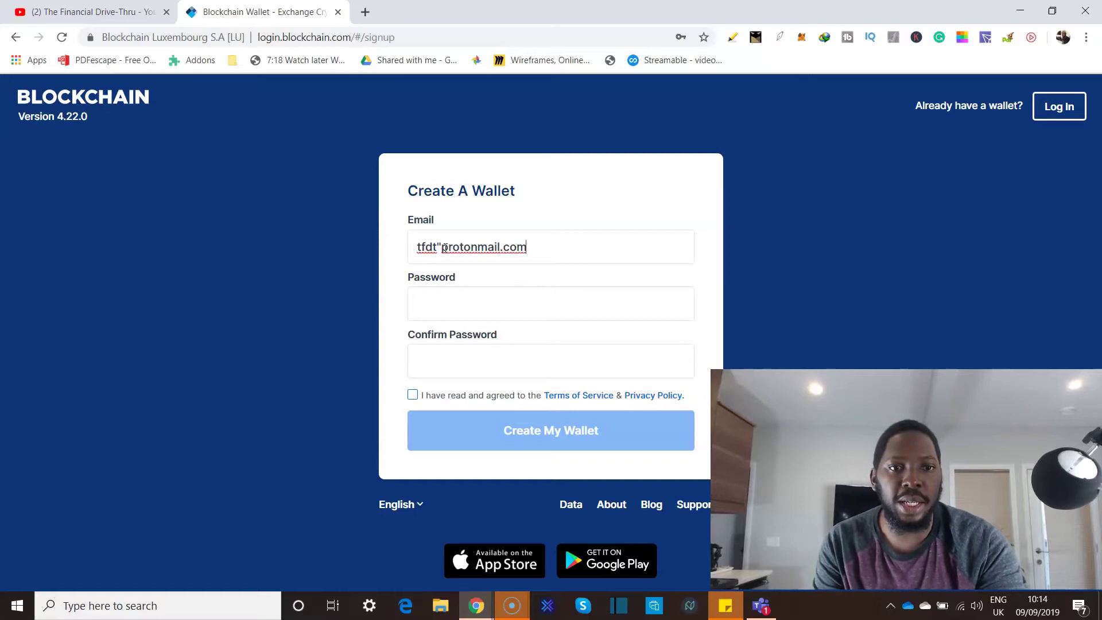
Enter the user's e-mail address, replacing the stray quote with an @ sign.
{"action": "left_click", "coordinate": [445, 248]}
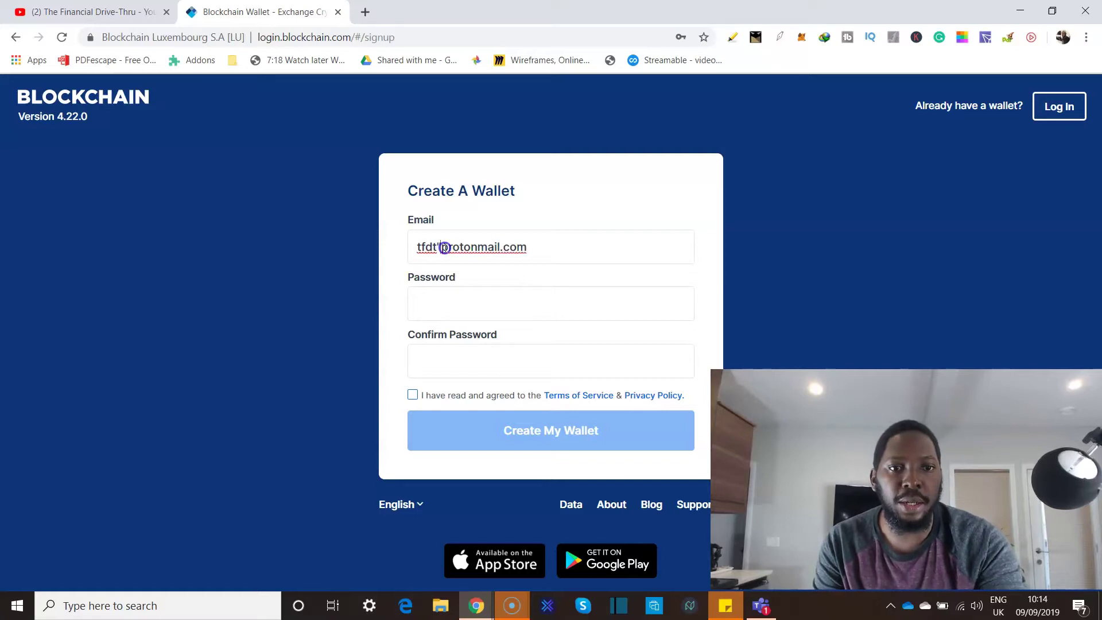
{"action": "key", "text": "BackSpace"}
{"action": "key", "text": "alt+shift"}
{"action": "type", "text": "@"}
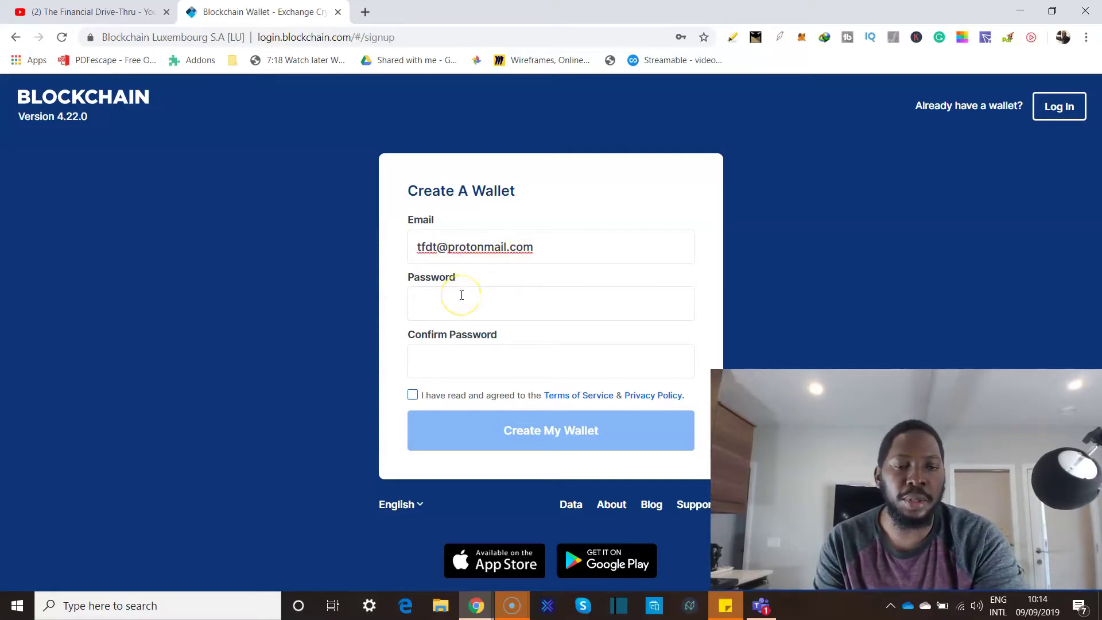
{"action": "left_click", "coordinate": [458, 303]}
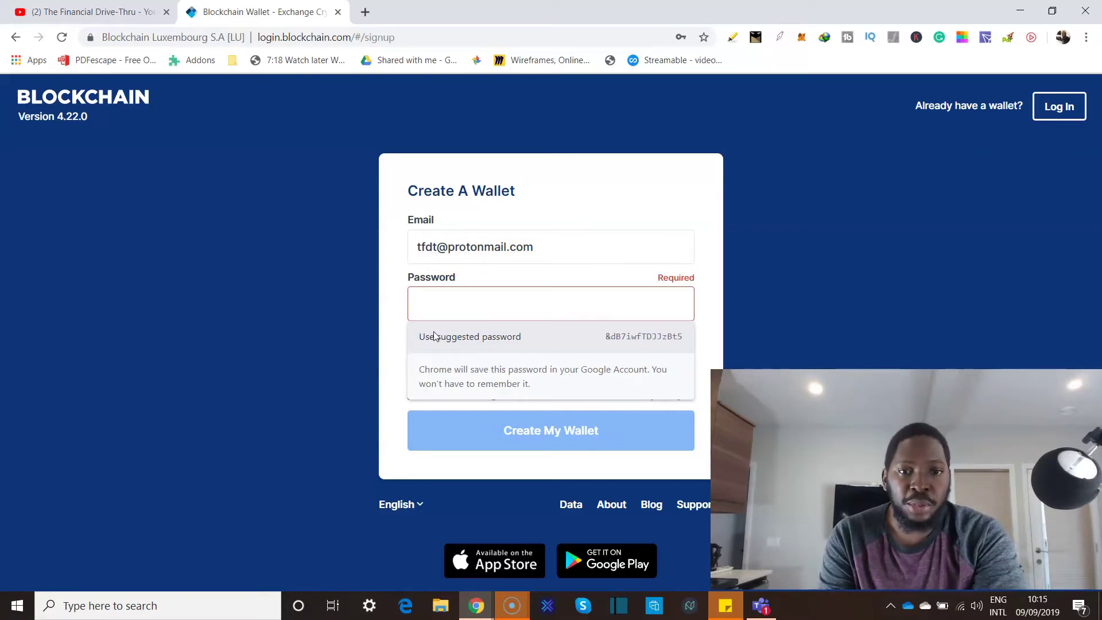
Fill both password fields with Chrome's suggested password and accept the Terms of Service and Privacy Policy.
{"action": "left_click", "coordinate": [677, 343]}
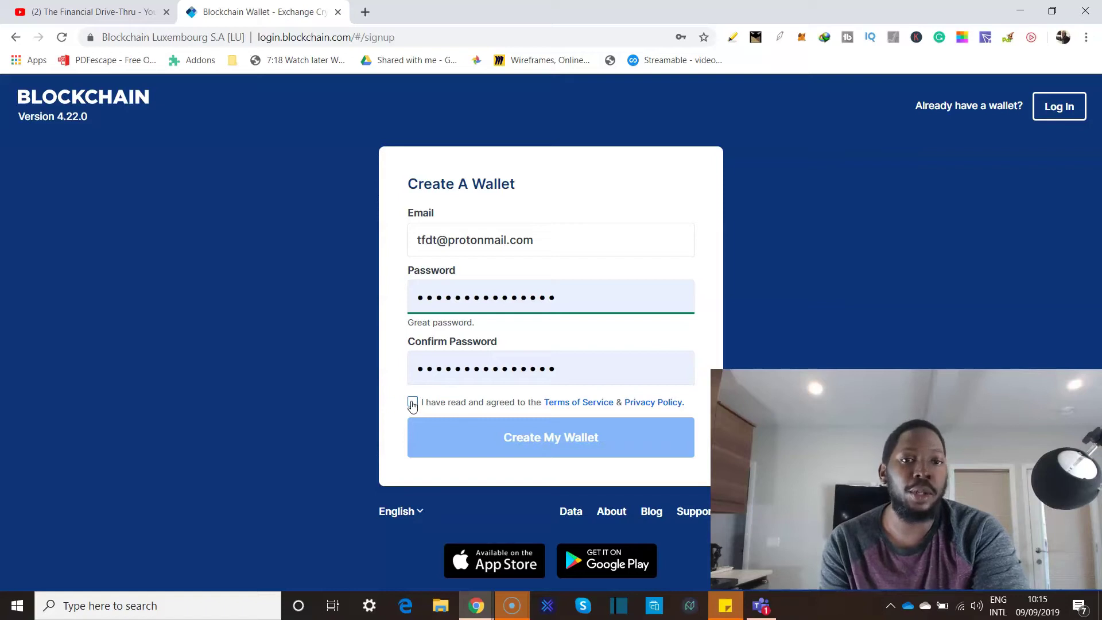
{"action": "left_click", "coordinate": [412, 403]}
{"action": "left_click", "coordinate": [442, 436]}
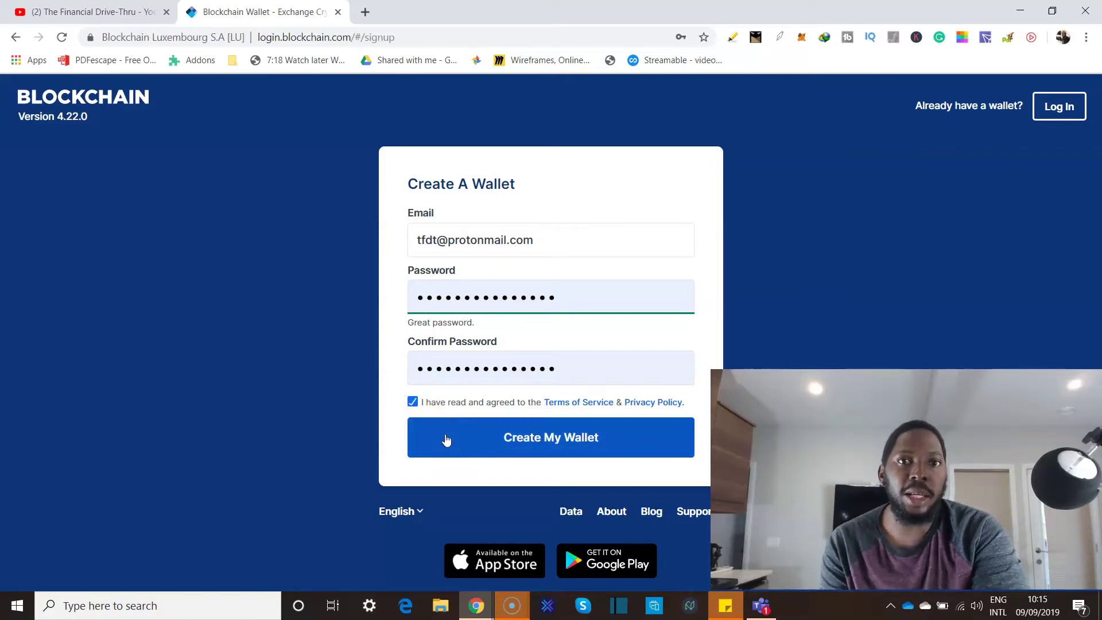
{"action": "left_click", "coordinate": [532, 409]}
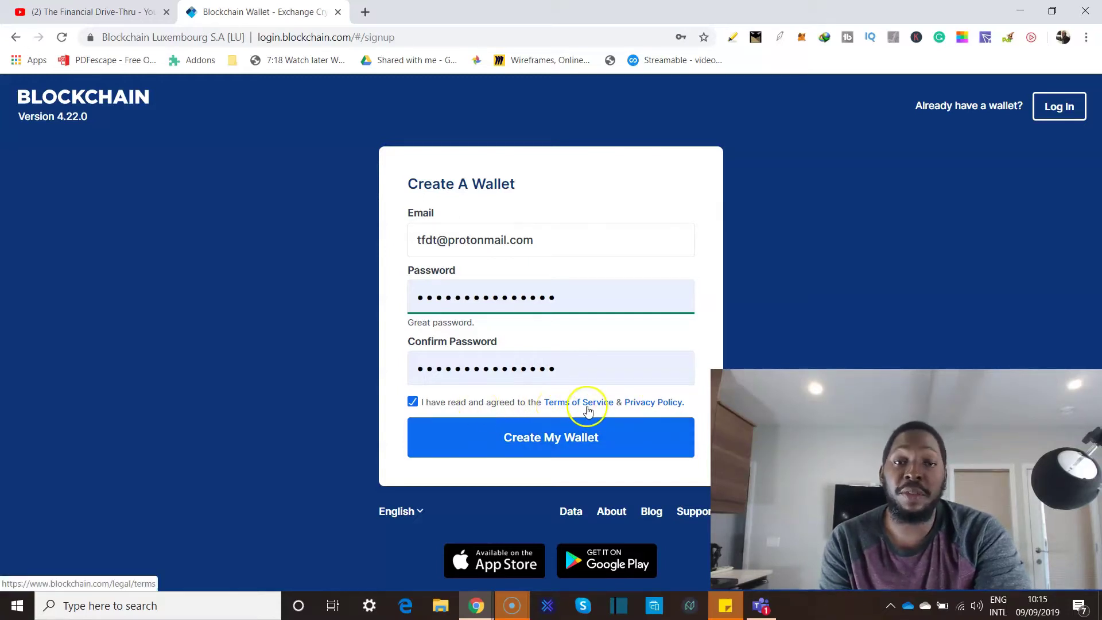
{"action": "left_click", "coordinate": [575, 439]}
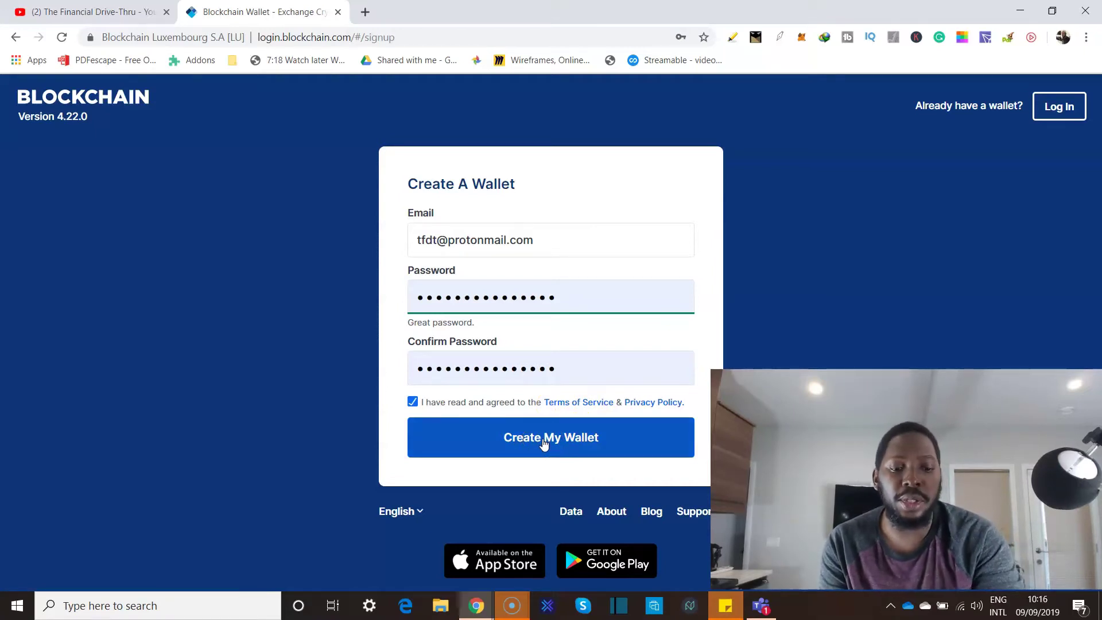
Create the wallet and dismiss Chrome's Password saved bubble to reach the $0.00 dashboard.
{"action": "left_click", "coordinate": [544, 441]}
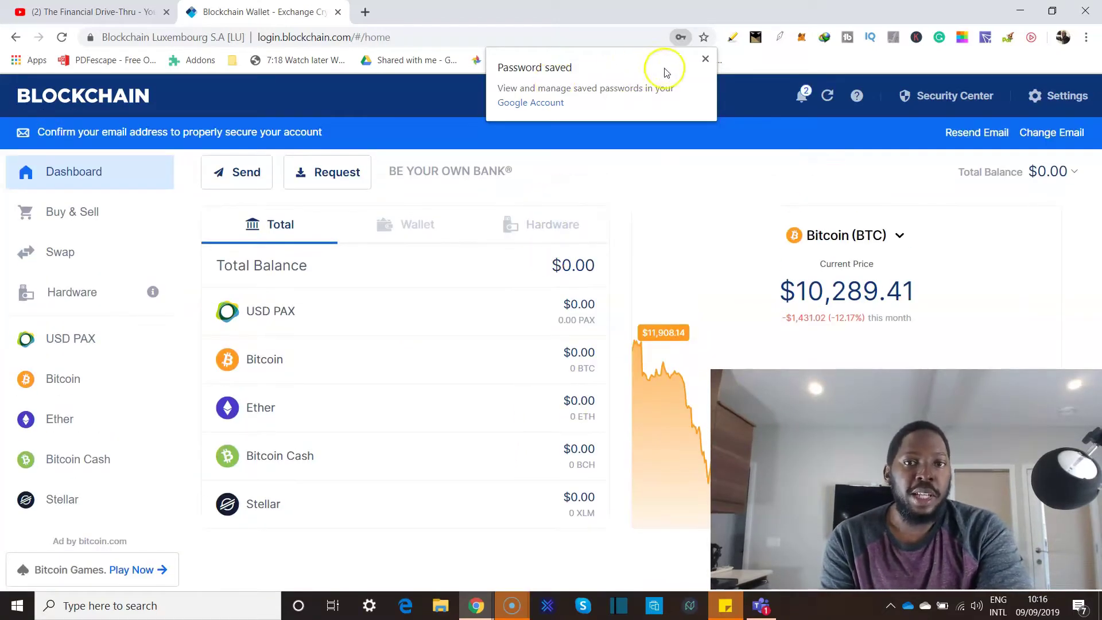
{"action": "left_click", "coordinate": [706, 60]}
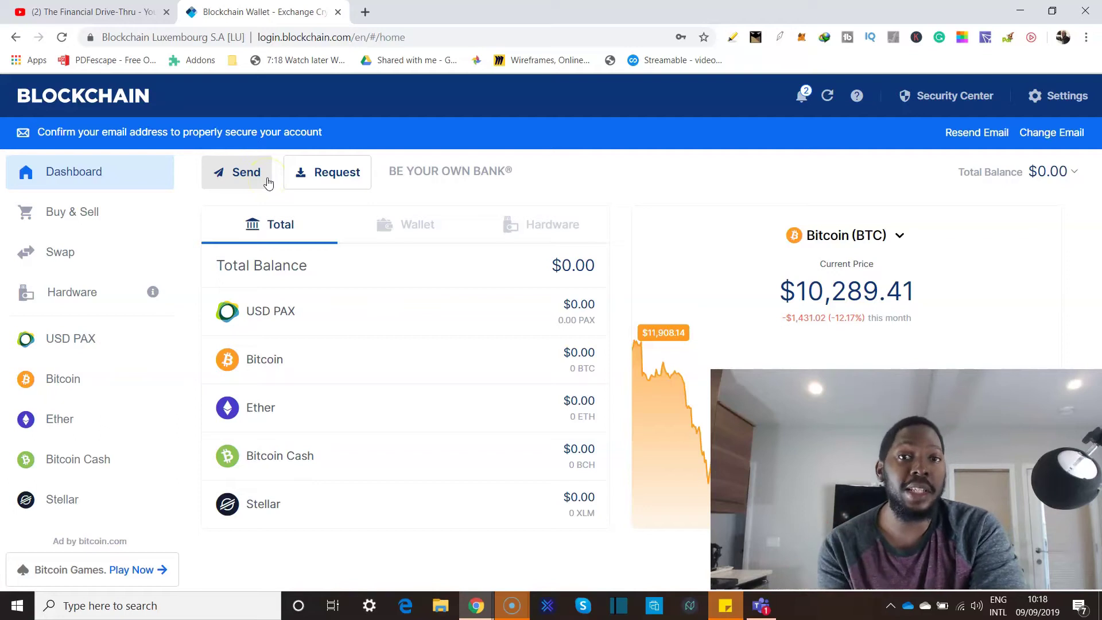
{"action": "left_click", "coordinate": [256, 178]}
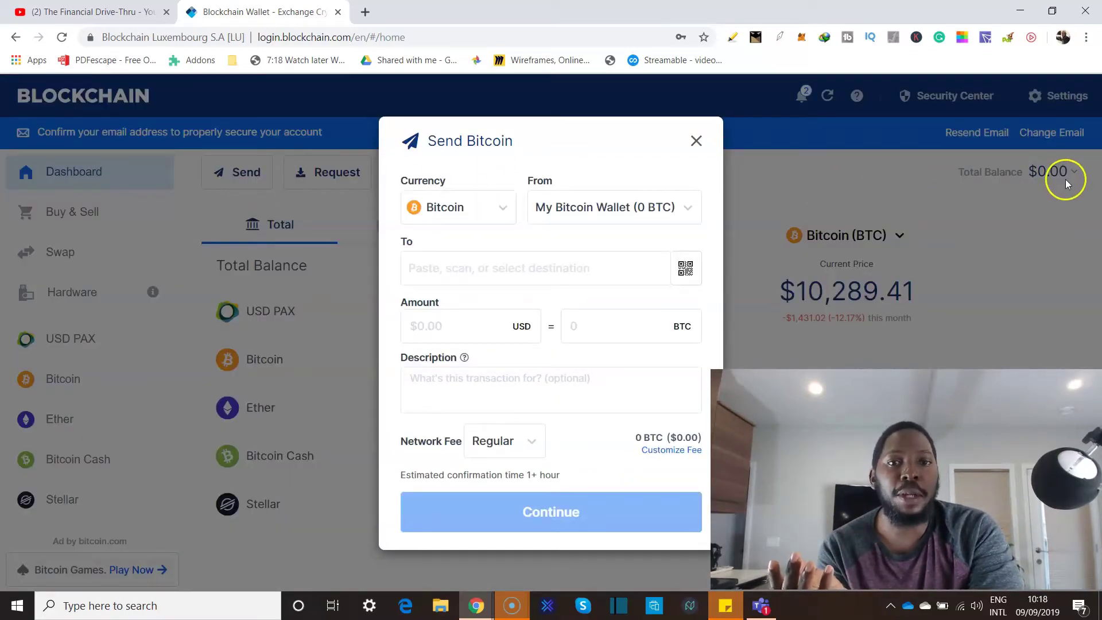
Check the Currency and From dropdowns, keeping Bitcoin sent from My Bitcoin Wallet (0 BTC).
{"action": "left_click", "coordinate": [500, 214]}
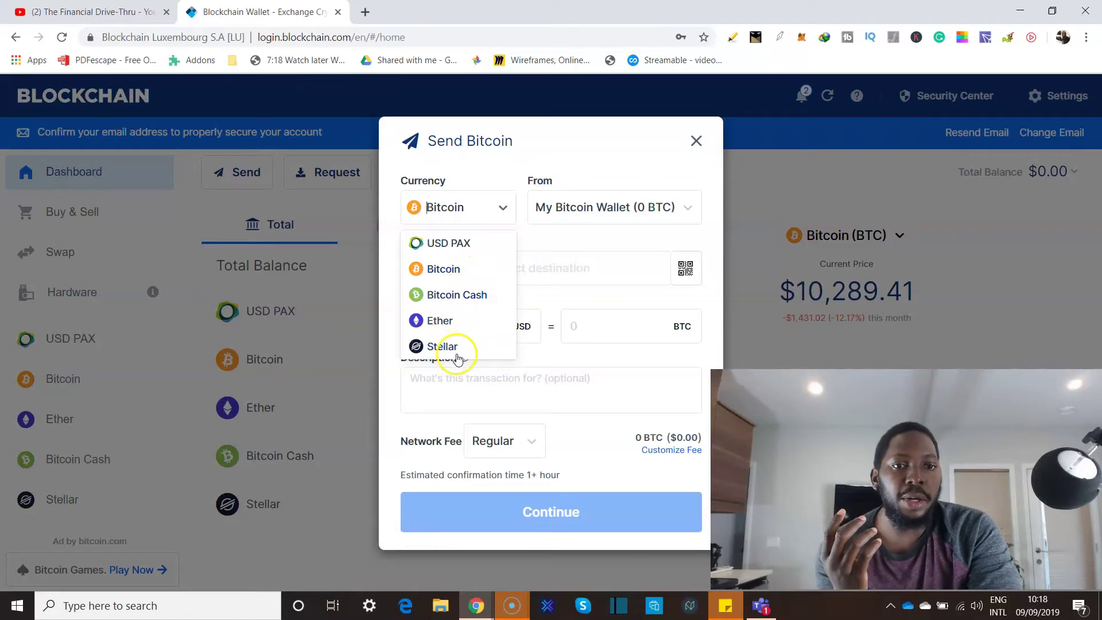
{"action": "left_click", "coordinate": [524, 230]}
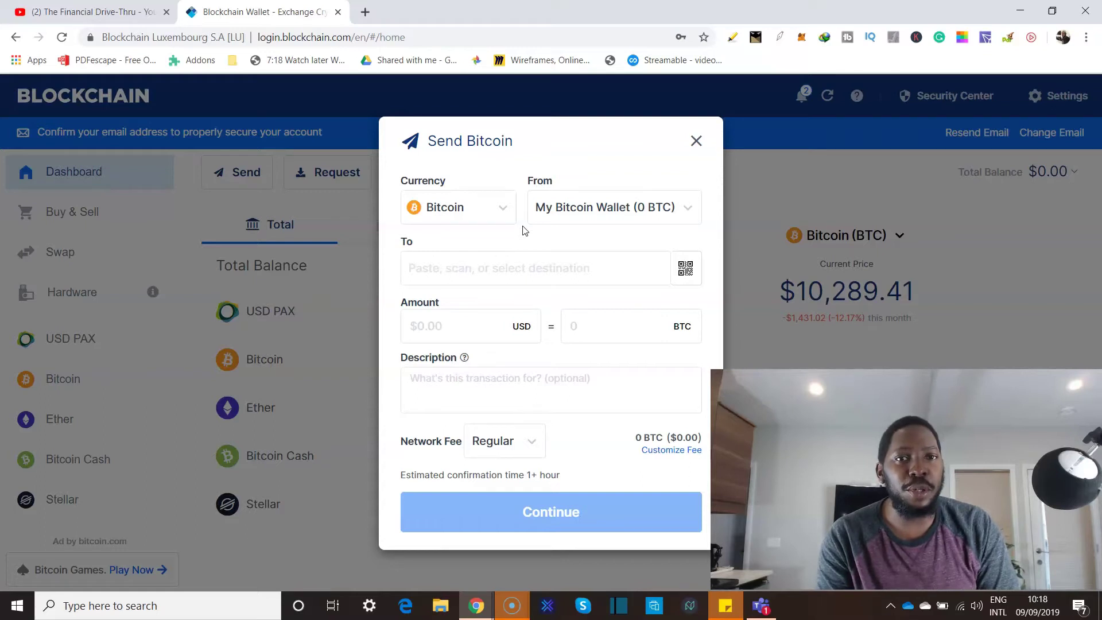
{"action": "left_click", "coordinate": [560, 215]}
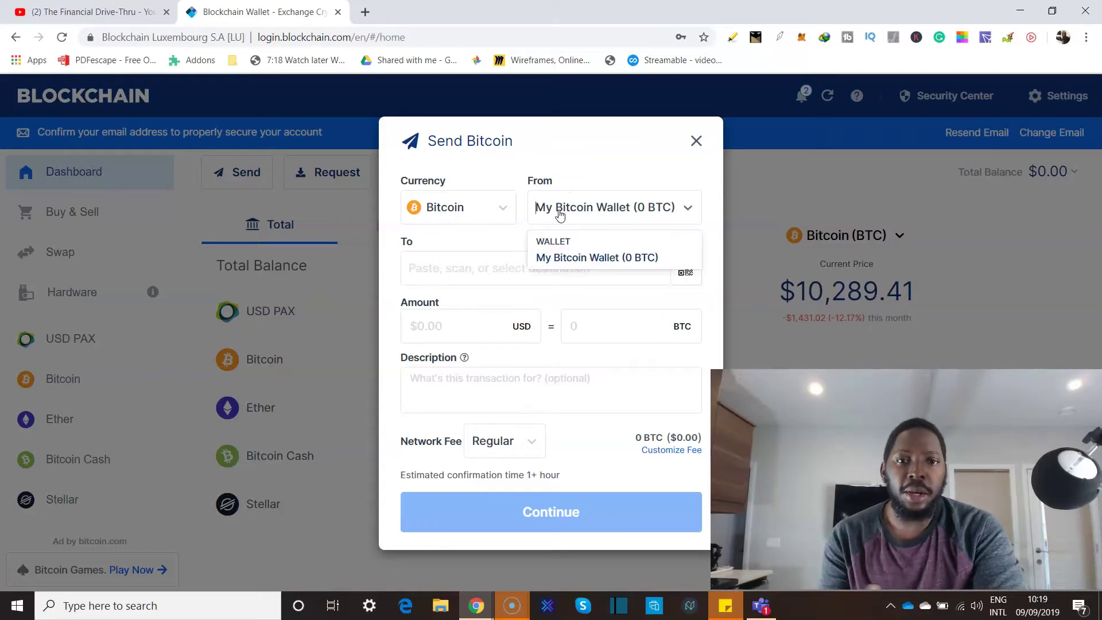
{"action": "left_click", "coordinate": [556, 210]}
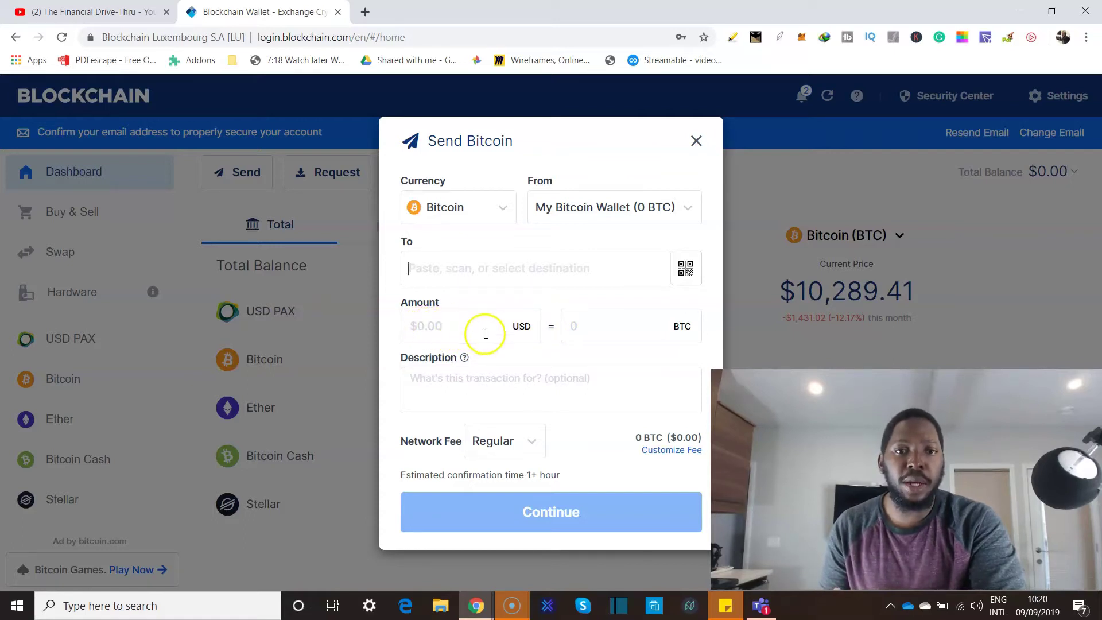
{"action": "left_click", "coordinate": [602, 329]}
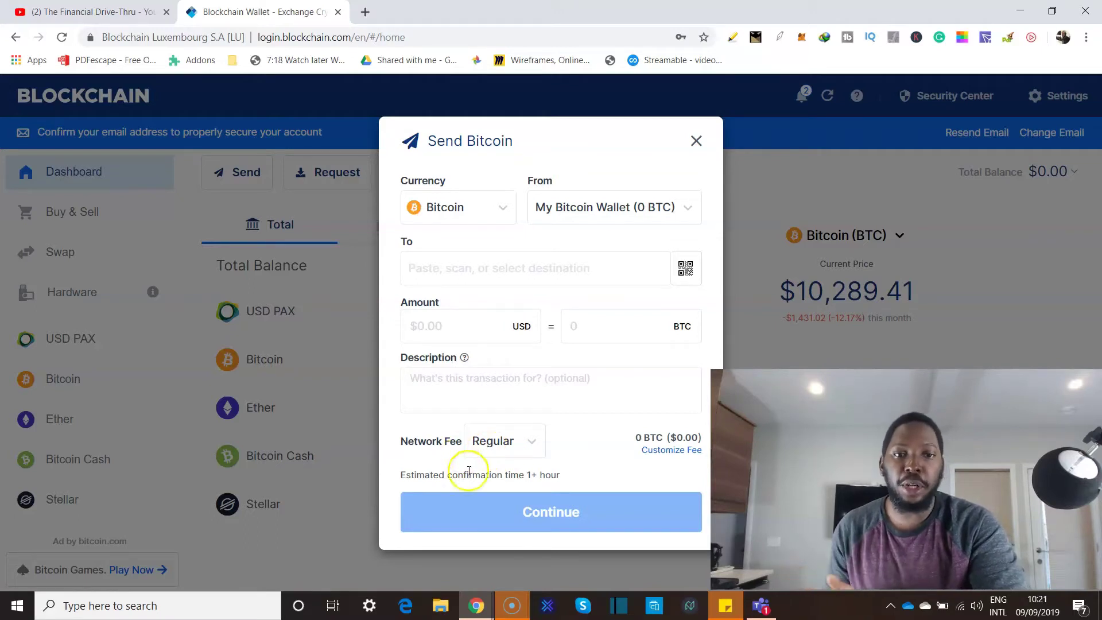
{"action": "left_click", "coordinate": [519, 450]}
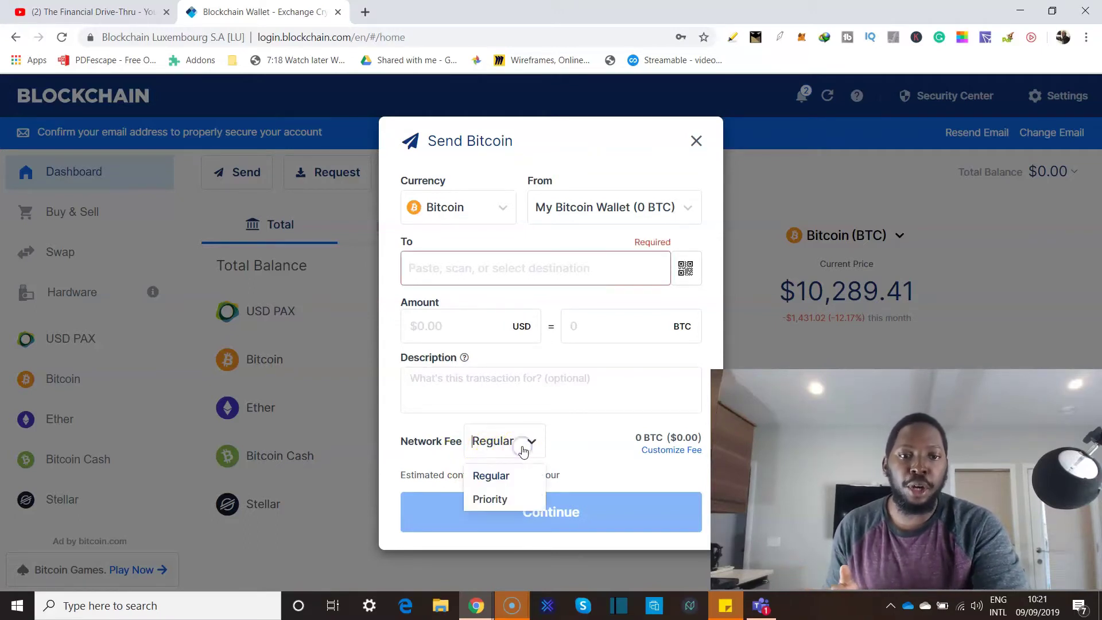
{"action": "left_click", "coordinate": [502, 499]}
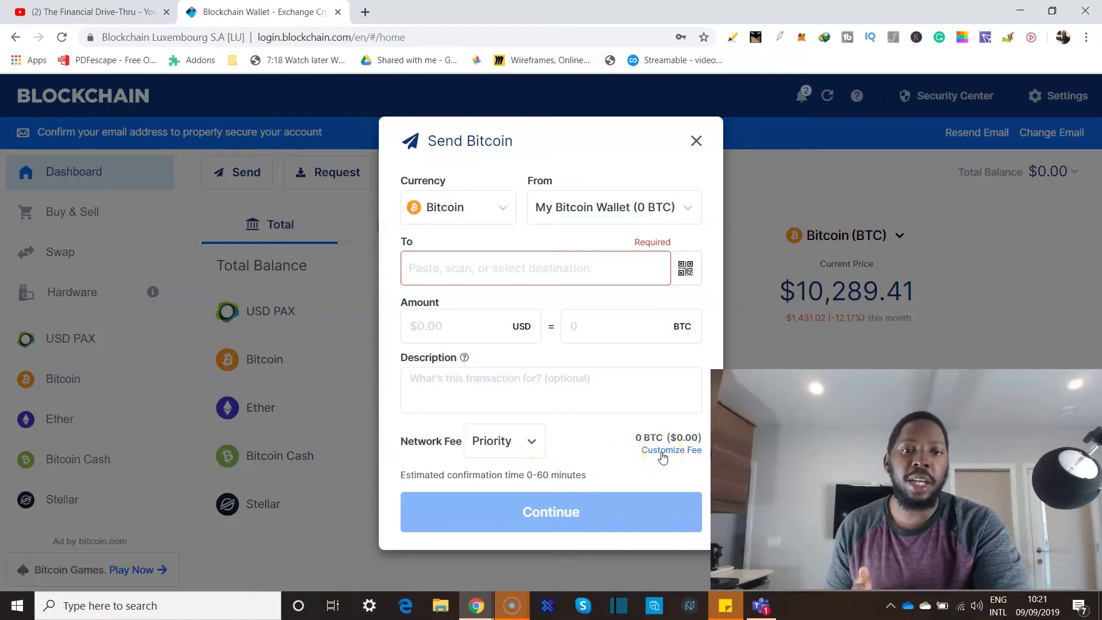
{"action": "left_click", "coordinate": [536, 443]}
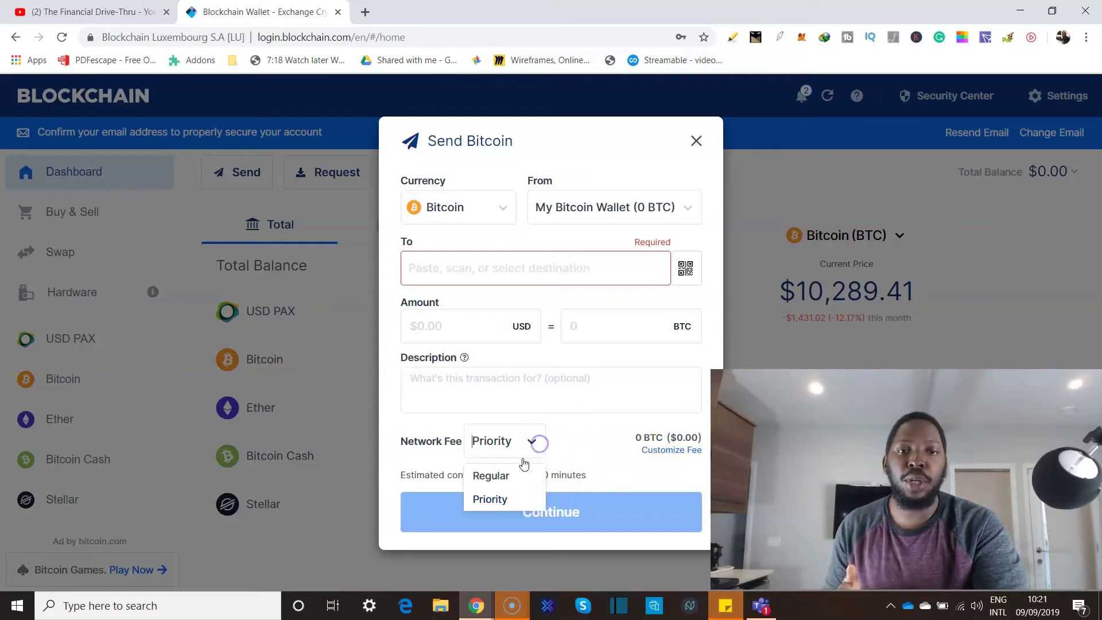
{"action": "left_click", "coordinate": [496, 475]}
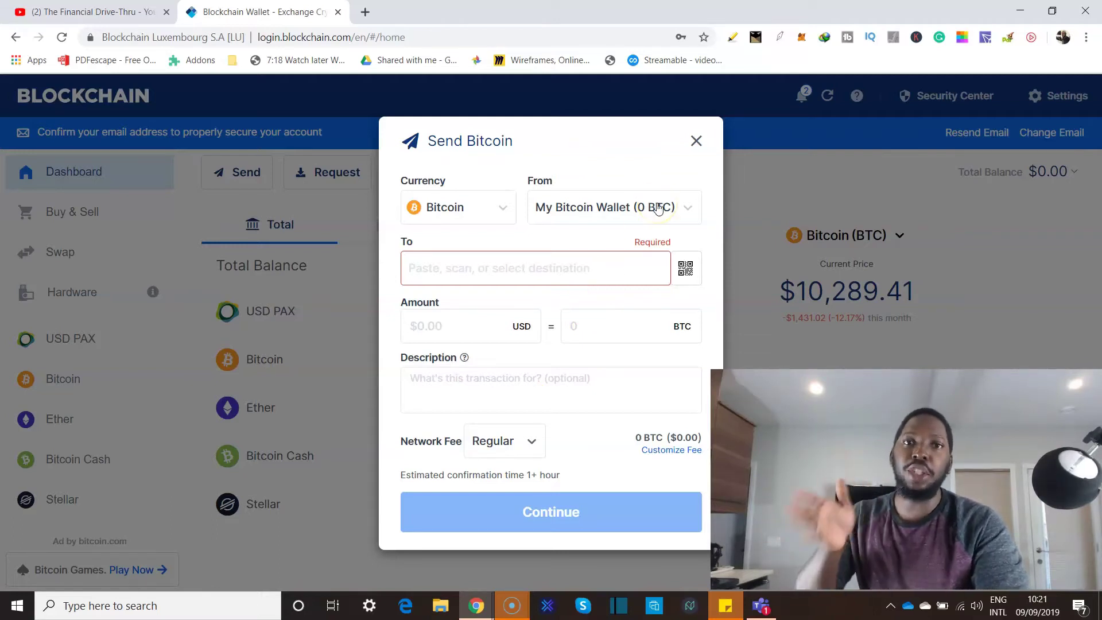
{"action": "left_click", "coordinate": [696, 141]}
{"action": "left_click", "coordinate": [311, 173]}
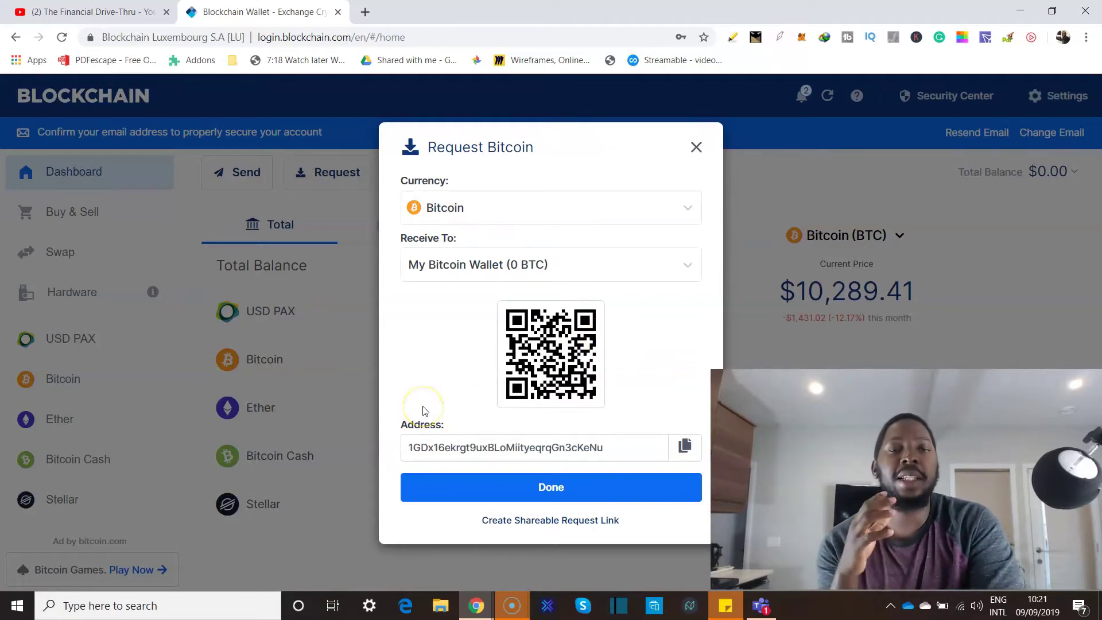
Copy the Bitcoin receiving address with its copy icon, then close the Request dialog with Done.
{"action": "left_click", "coordinate": [418, 438]}
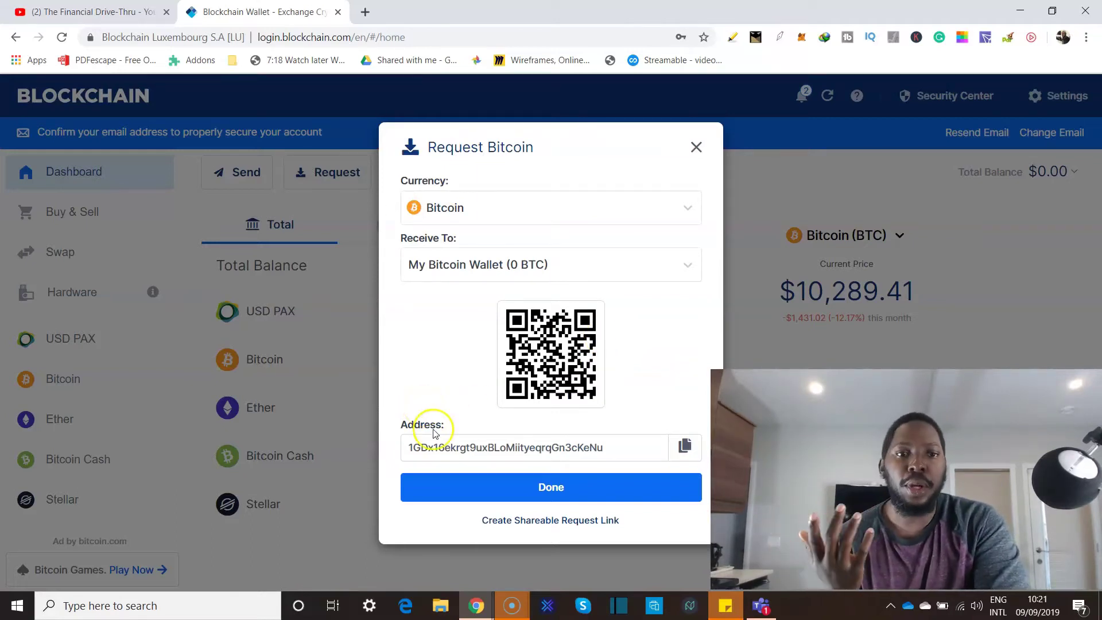
{"action": "left_click_drag", "start_coordinate": [409, 448], "coordinate": [622, 443]}
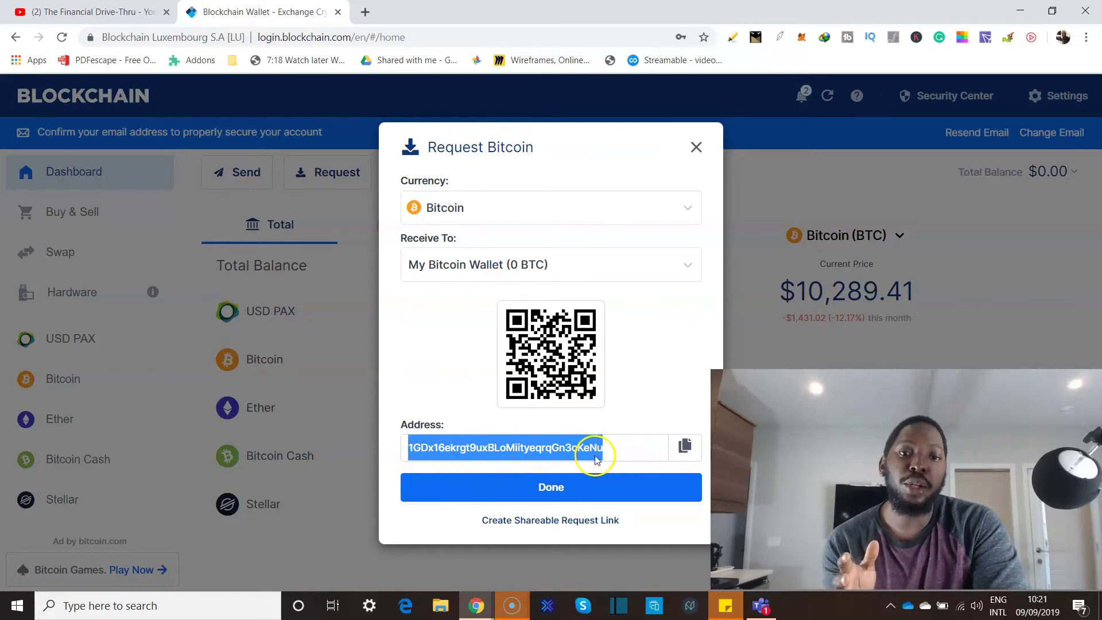
{"action": "left_click", "coordinate": [672, 405]}
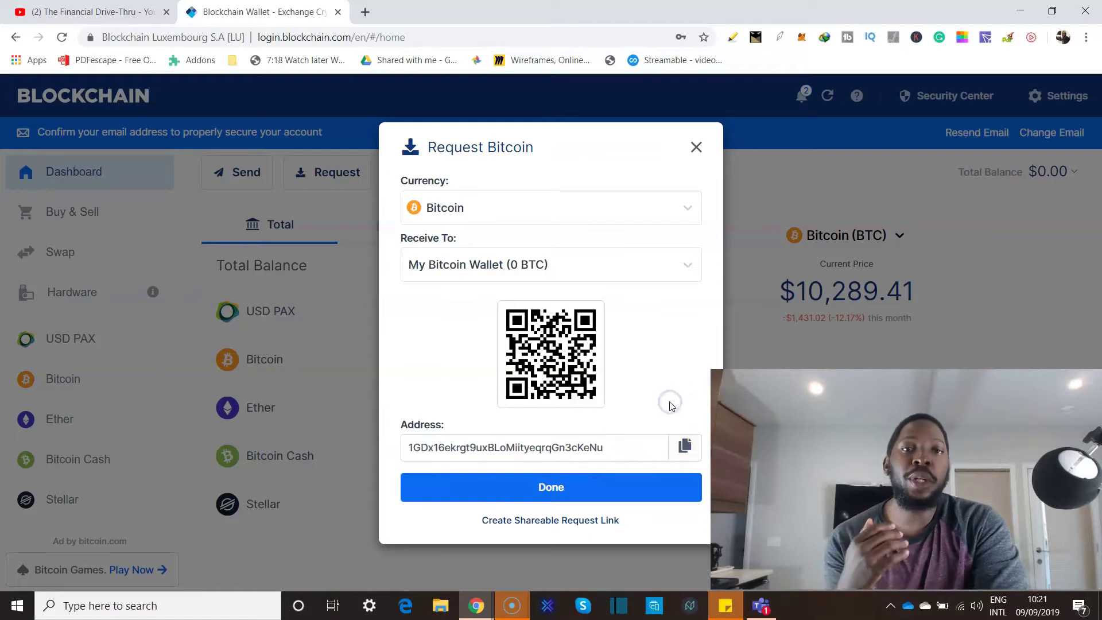
{"action": "left_click", "coordinate": [588, 447]}
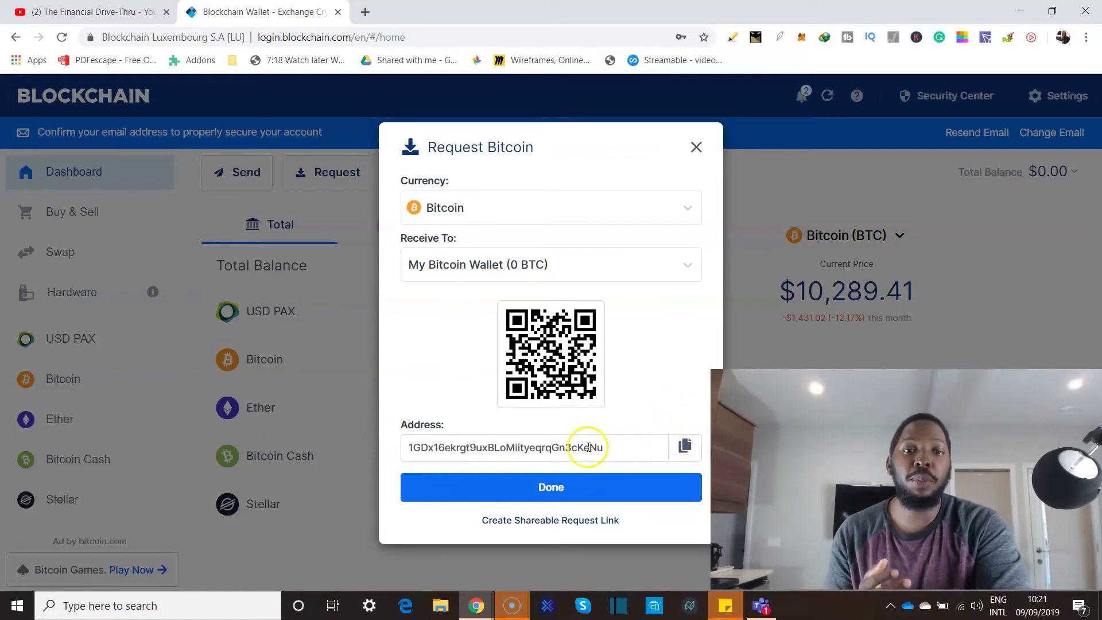
{"action": "left_click", "coordinate": [684, 448]}
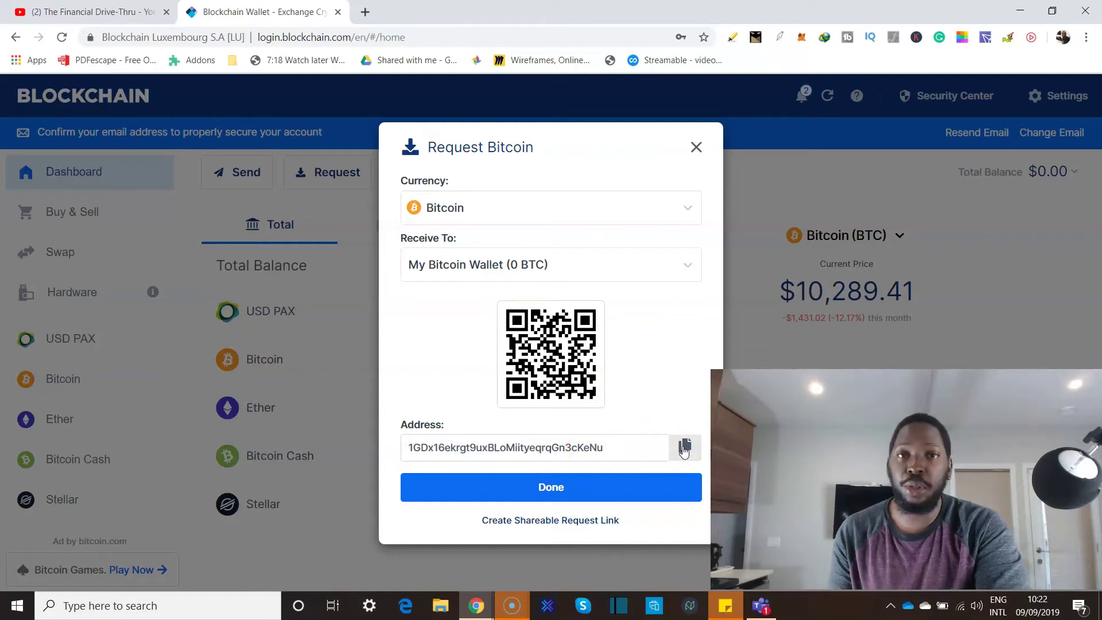
{"action": "left_click", "coordinate": [288, 147]}
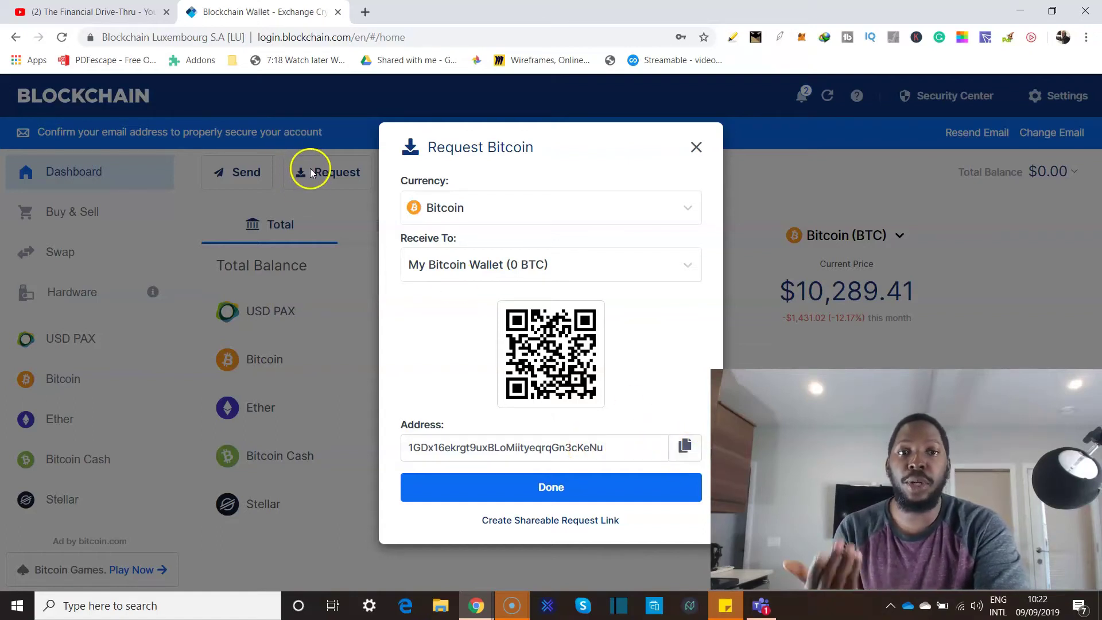
{"action": "left_click", "coordinate": [682, 446]}
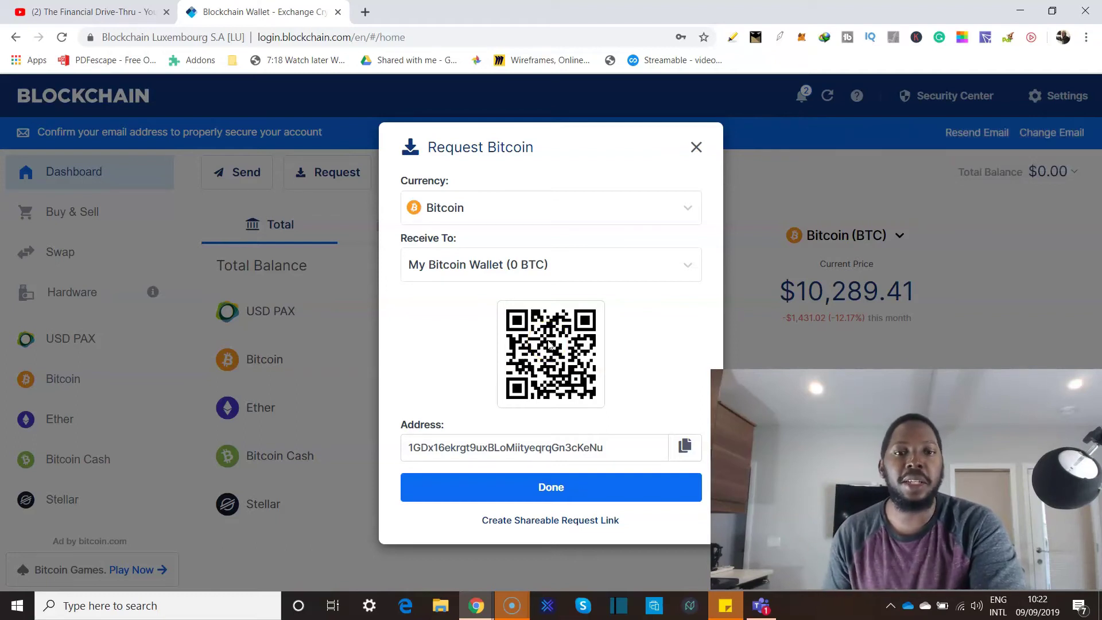
{"action": "left_click", "coordinate": [692, 447]}
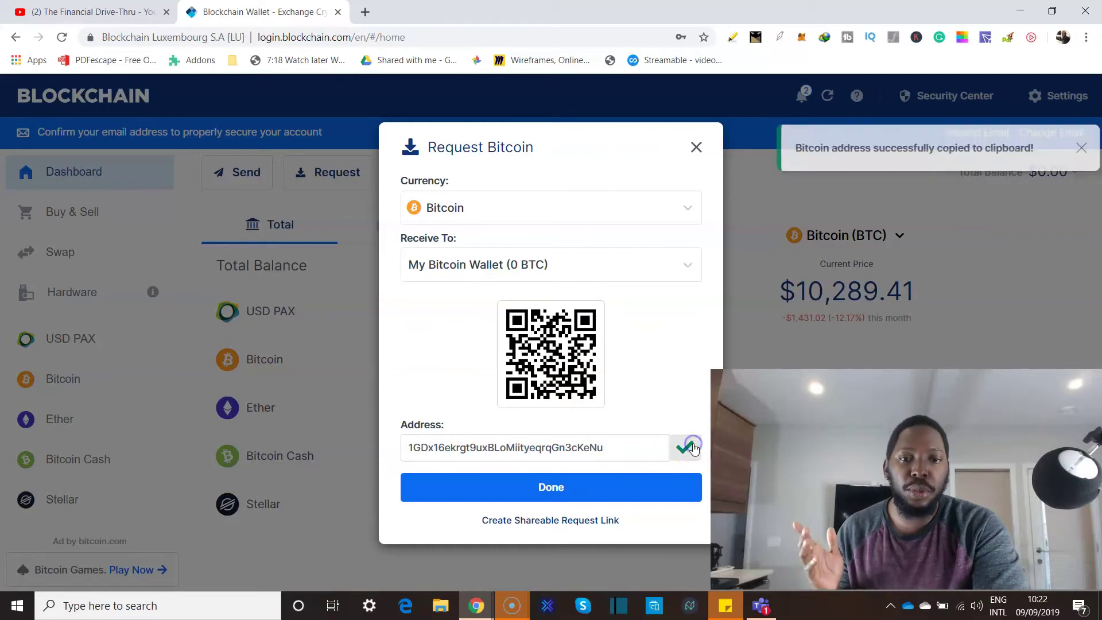
{"action": "left_click", "coordinate": [627, 488]}
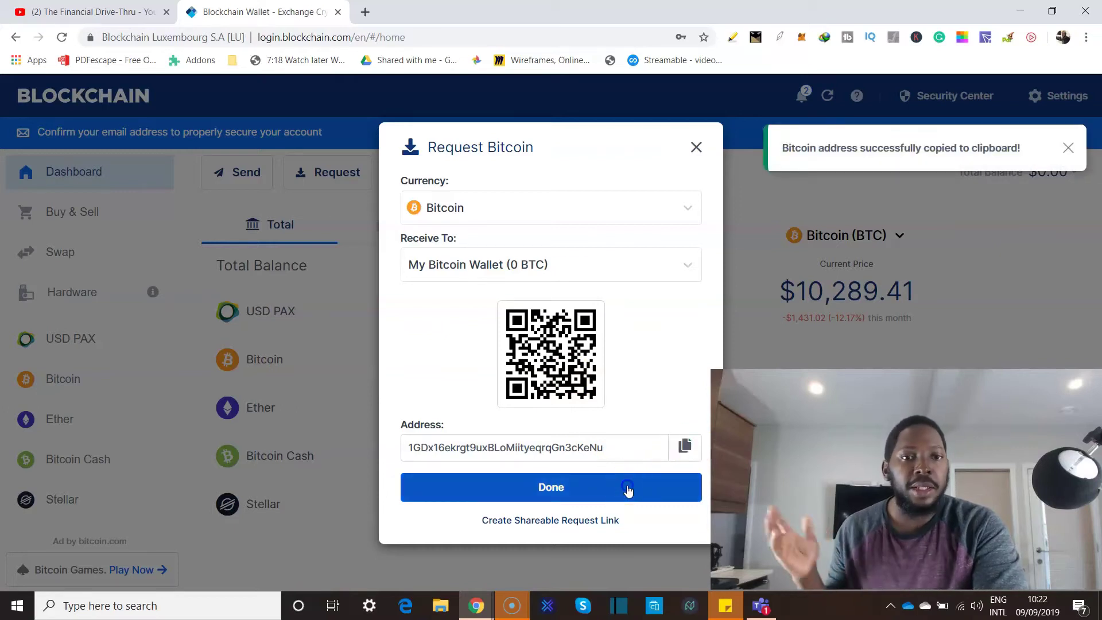
Paste the copied Bitcoin address into the Send Bitcoin form's To field.
{"action": "left_click", "coordinate": [256, 177]}
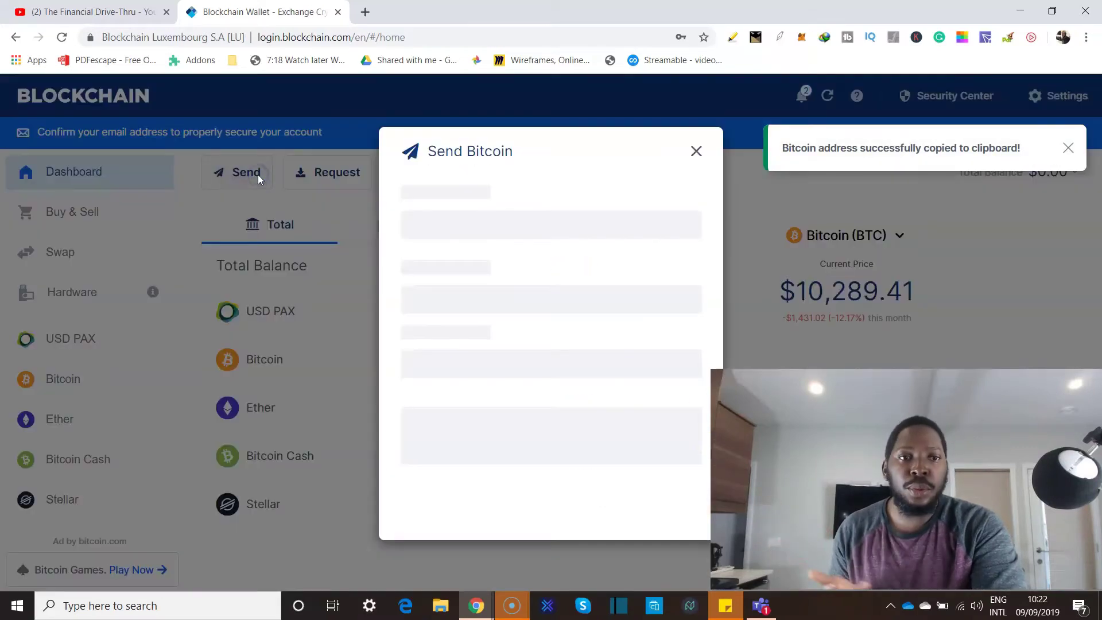
{"action": "left_click", "coordinate": [535, 271]}
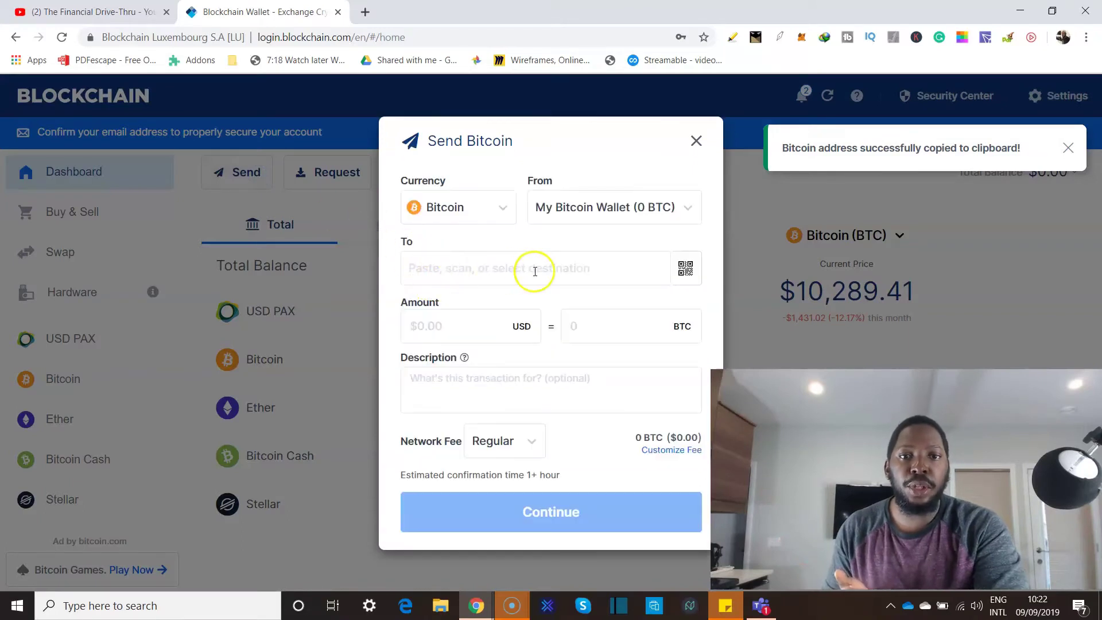
{"action": "left_click", "coordinate": [686, 271]}
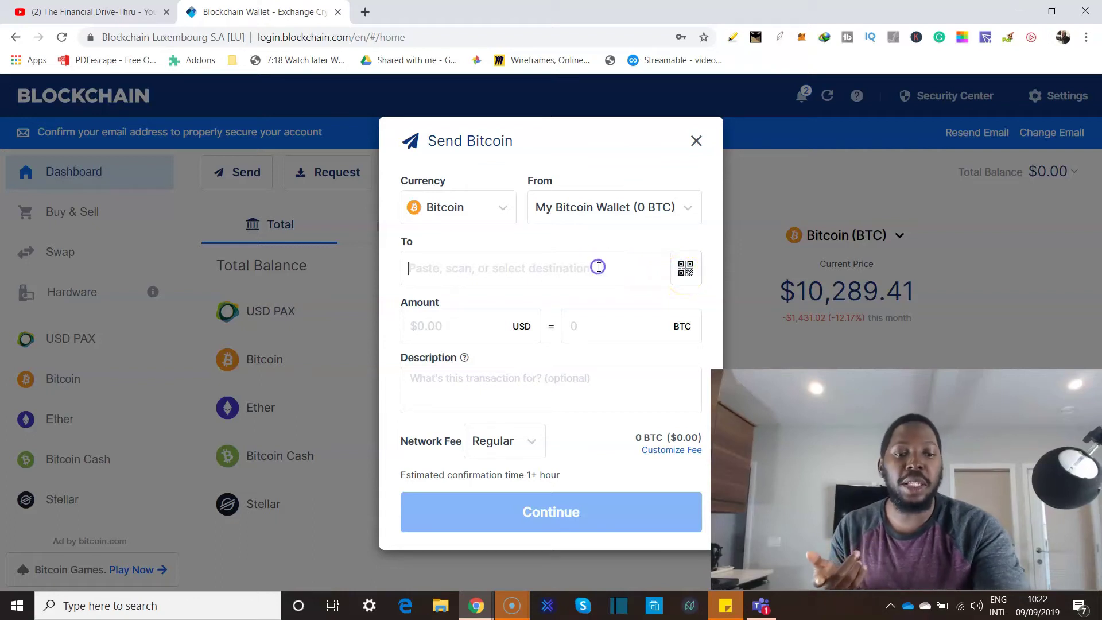
{"action": "key", "text": "ctrl+v"}
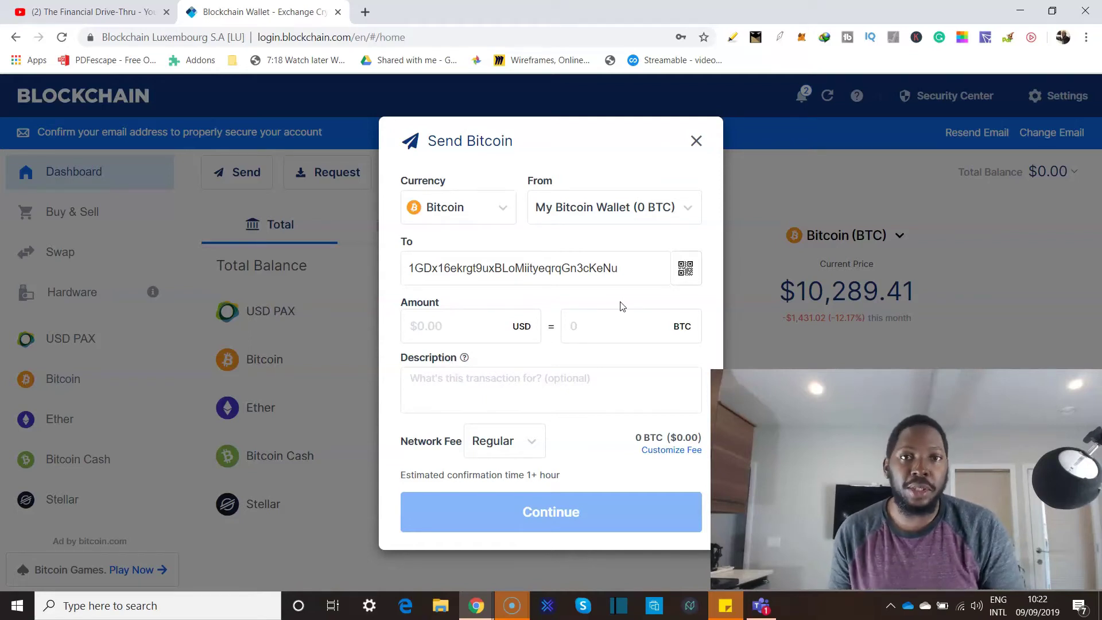
{"action": "left_click", "coordinate": [565, 272]}
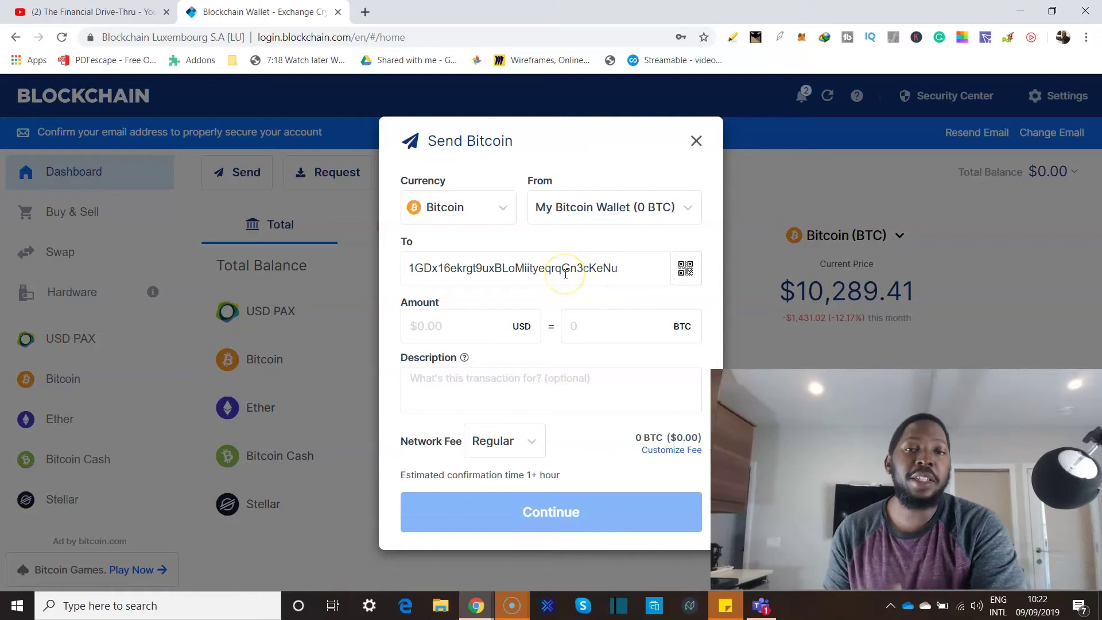
{"action": "left_click", "coordinate": [593, 263]}
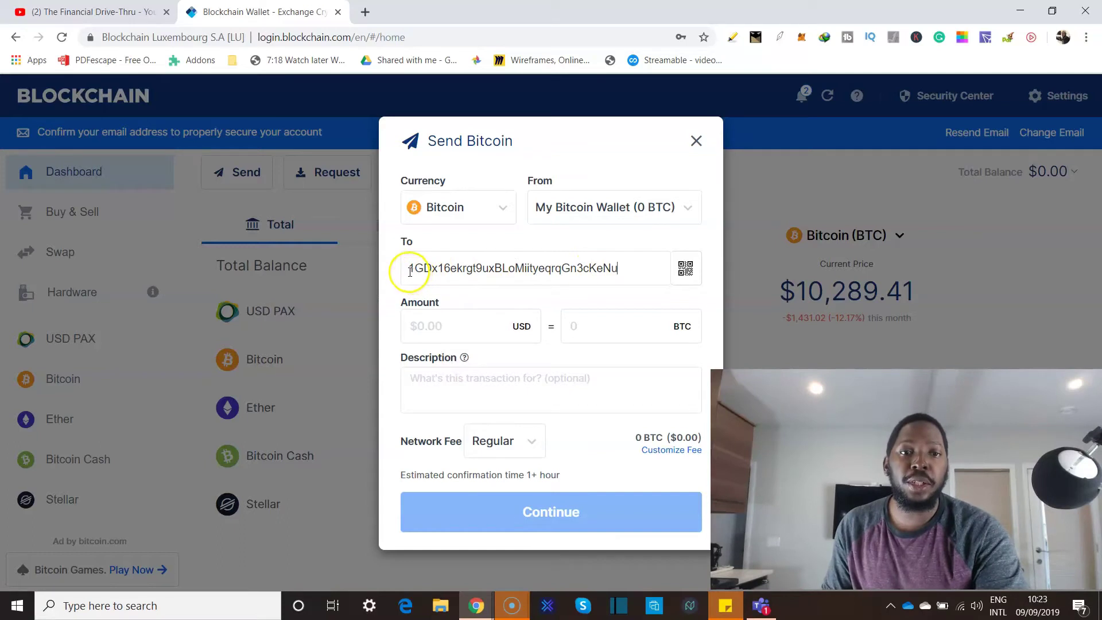
Enter 100 USD (0.00971873 BTC) as the amount, which is flagged as insufficient funds.
{"action": "left_click_drag", "start_coordinate": [415, 269], "coordinate": [434, 269]}
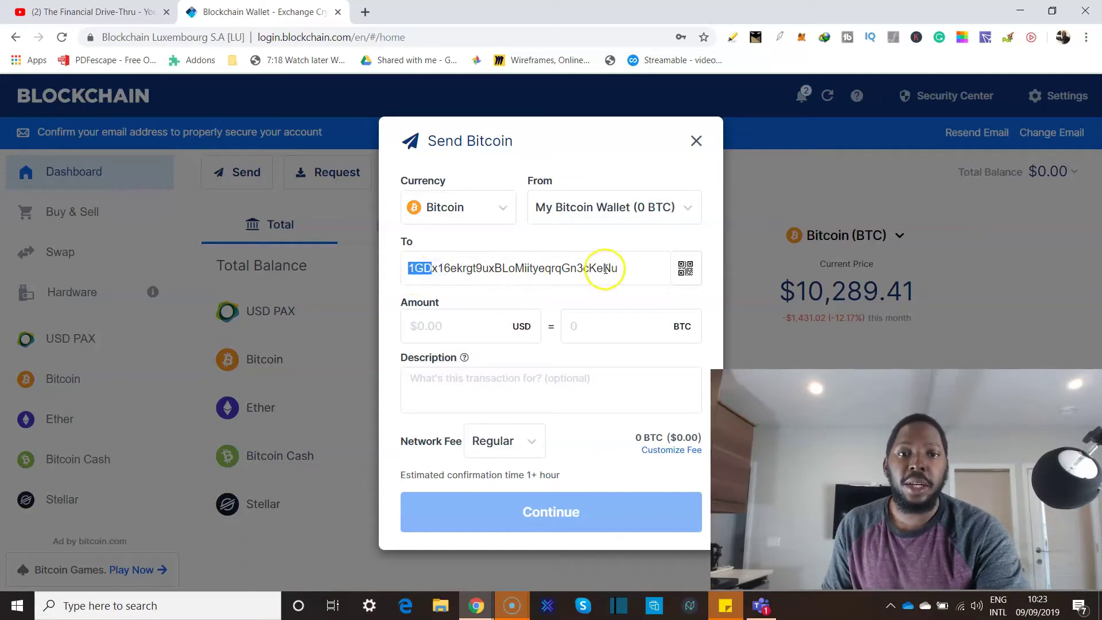
{"action": "left_click_drag", "start_coordinate": [597, 267], "coordinate": [624, 267]}
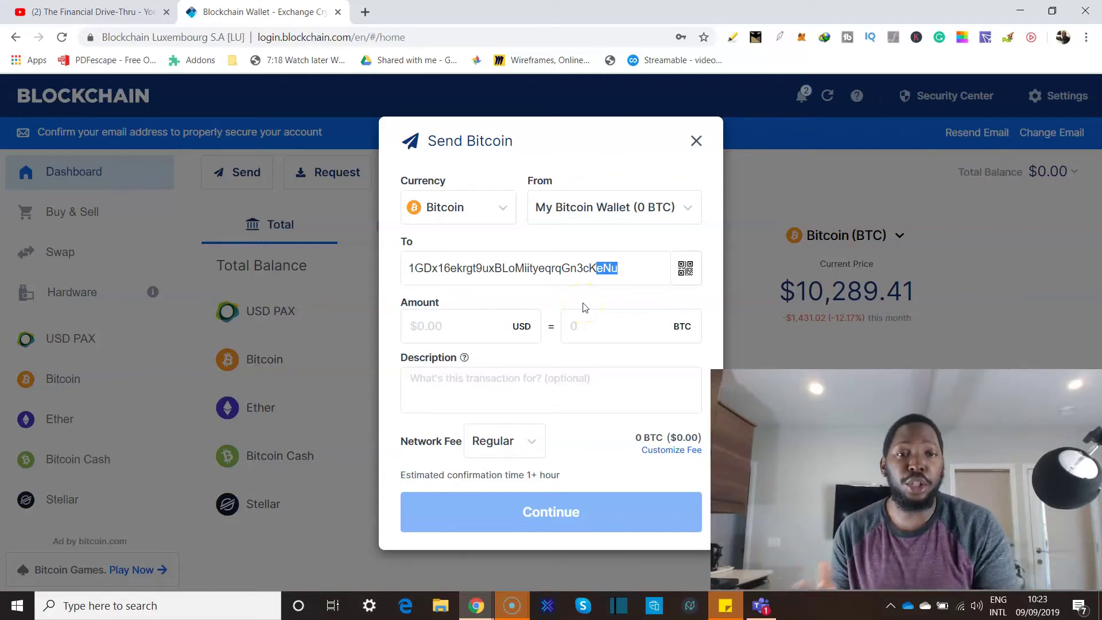
{"action": "left_click", "coordinate": [466, 329]}
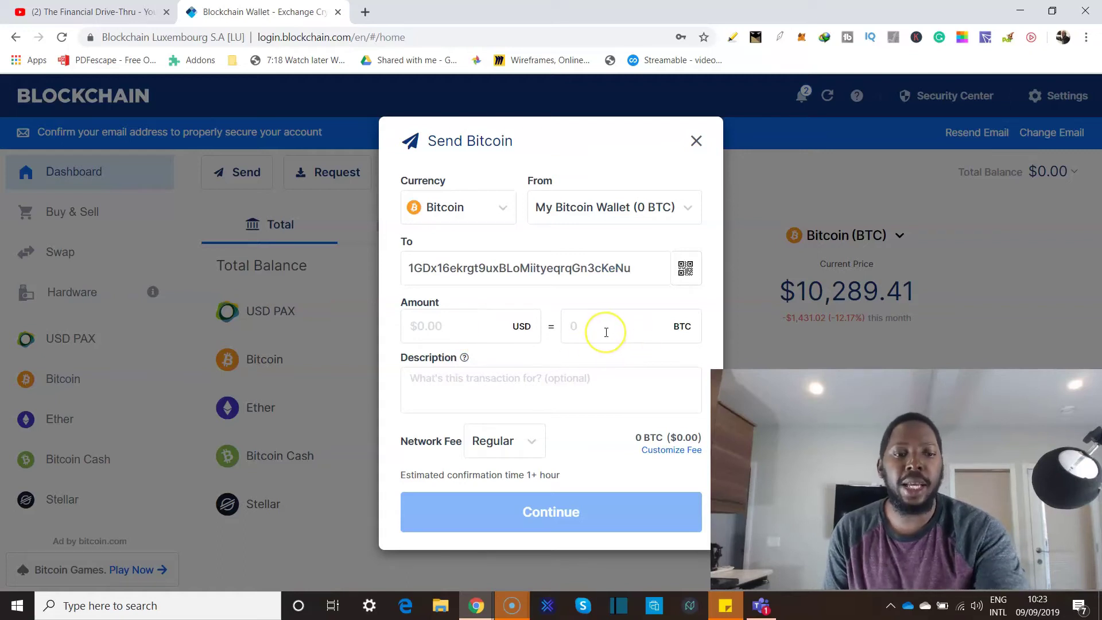
{"action": "type", "text": "100"}
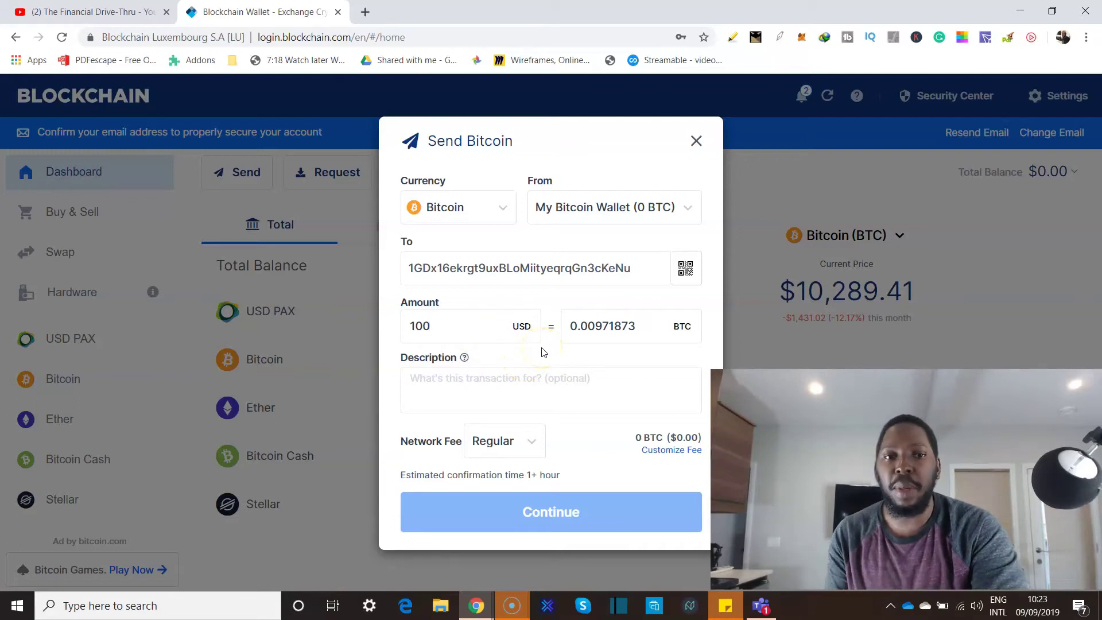
{"action": "left_click", "coordinate": [541, 348]}
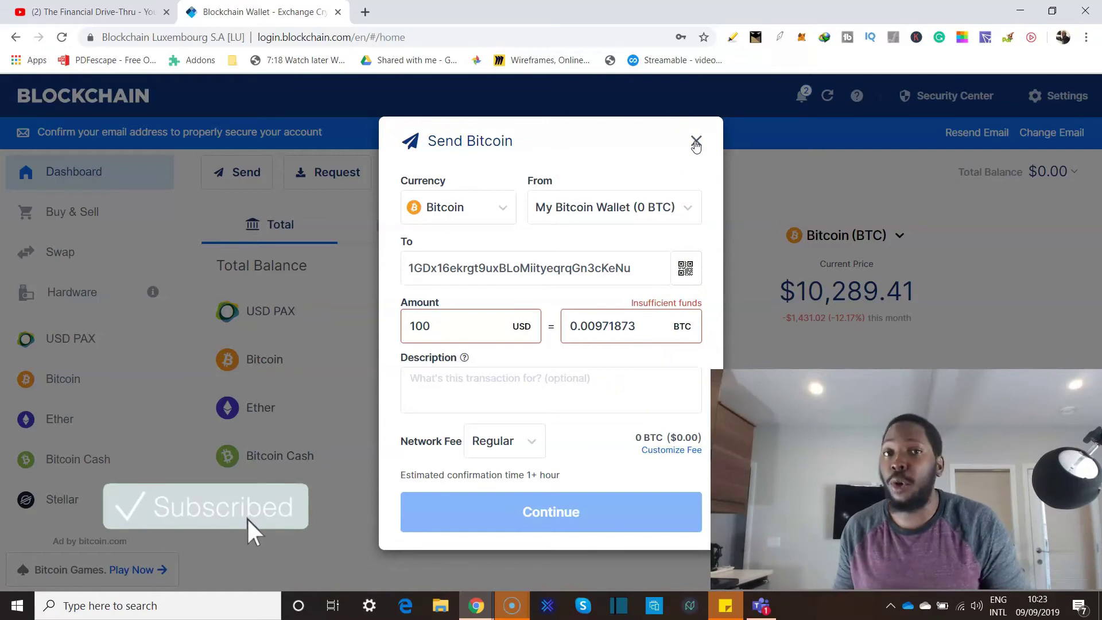
Close the Send form and open Buy & Sell, choosing United States as the country.
{"action": "left_click", "coordinate": [695, 142]}
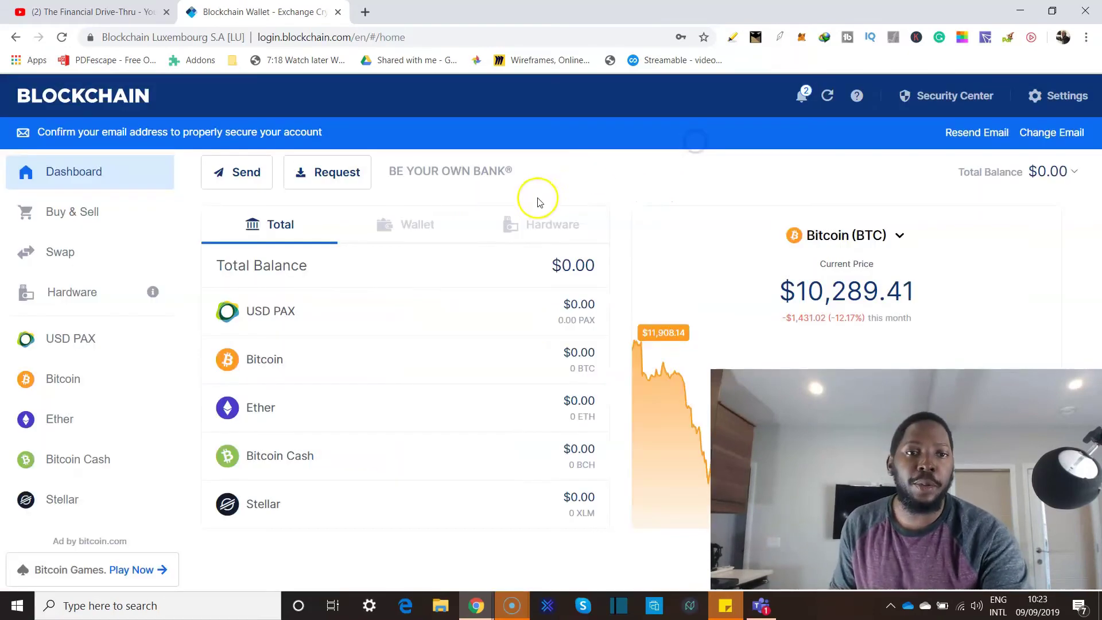
{"action": "left_click", "coordinate": [54, 225]}
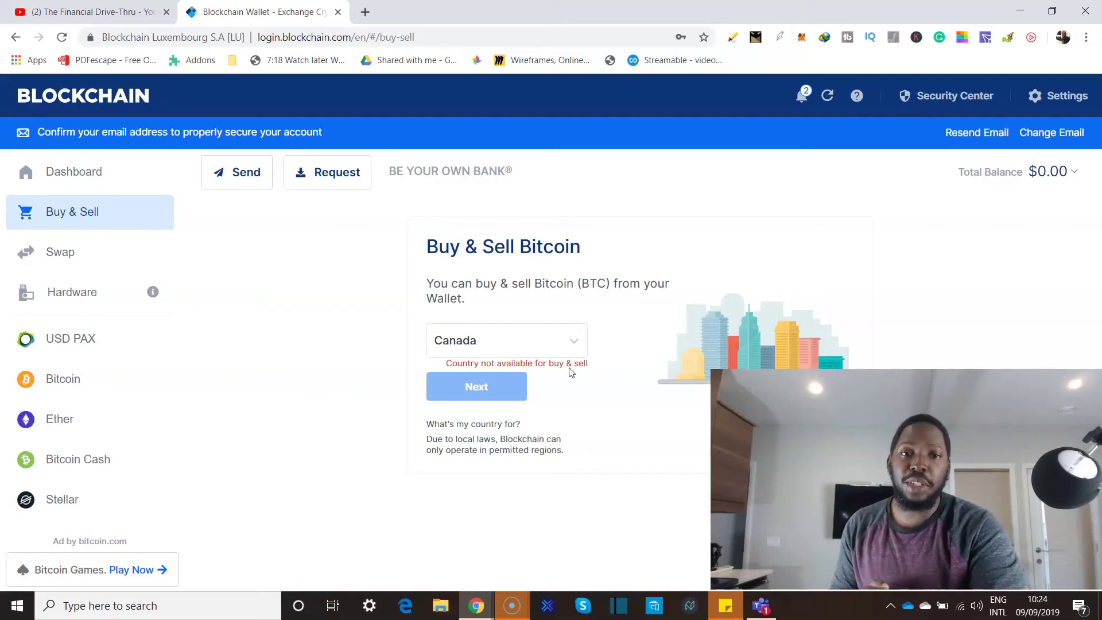
{"action": "left_click", "coordinate": [573, 340]}
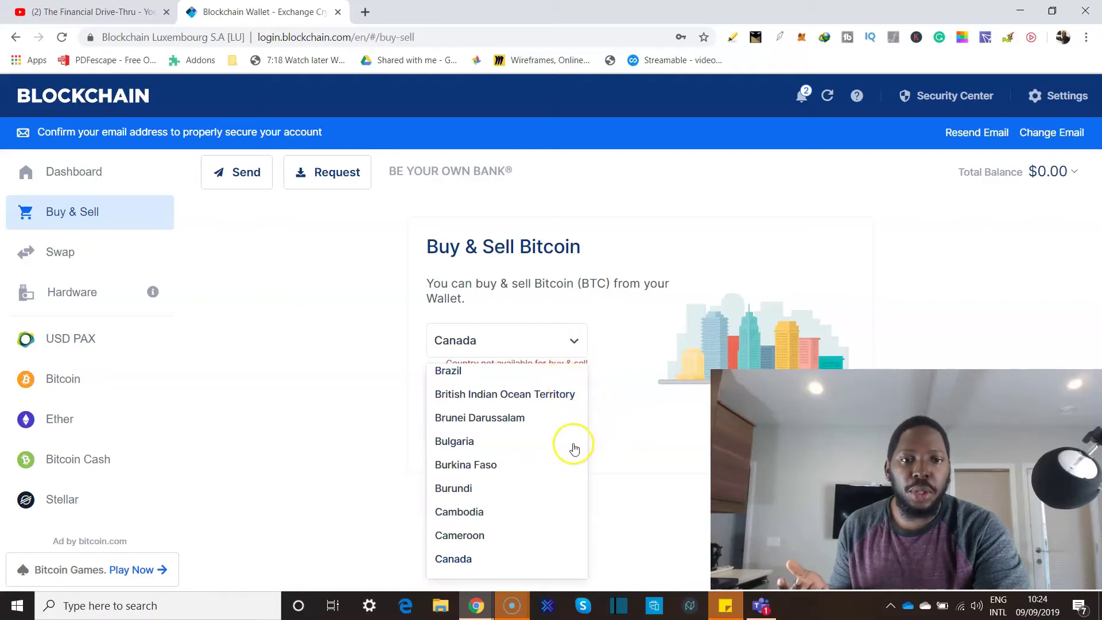
{"action": "scroll", "coordinate": [574, 449], "scroll_direction": "down", "scroll_amount": 8}
{"action": "scroll", "coordinate": [574, 449], "scroll_direction": "down", "scroll_amount": 20}
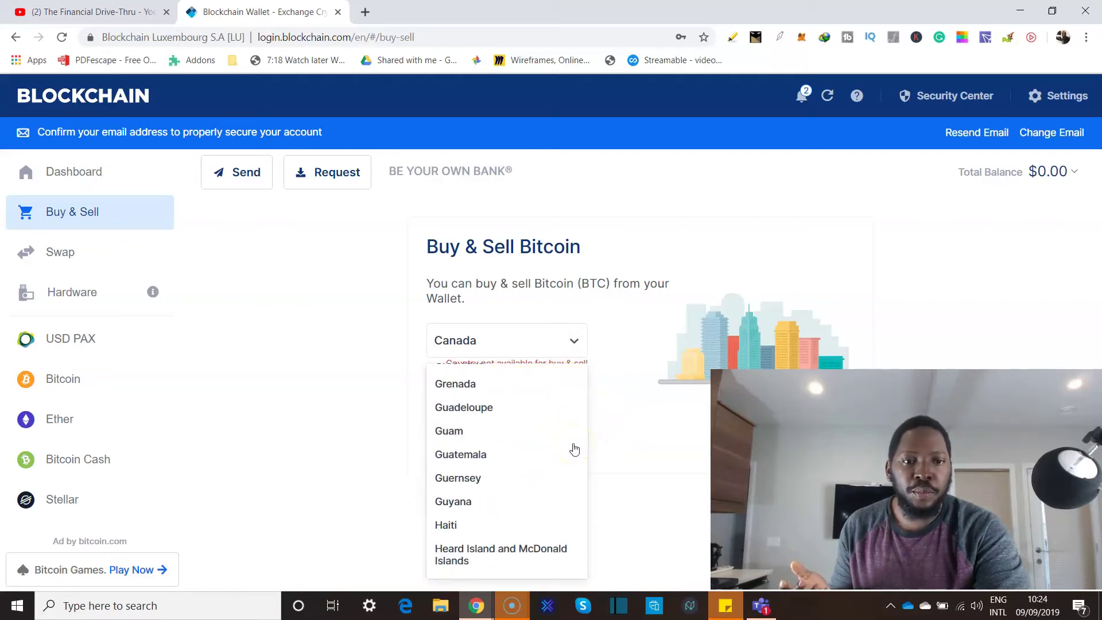
{"action": "scroll", "coordinate": [573, 449], "scroll_direction": "down", "scroll_amount": 20}
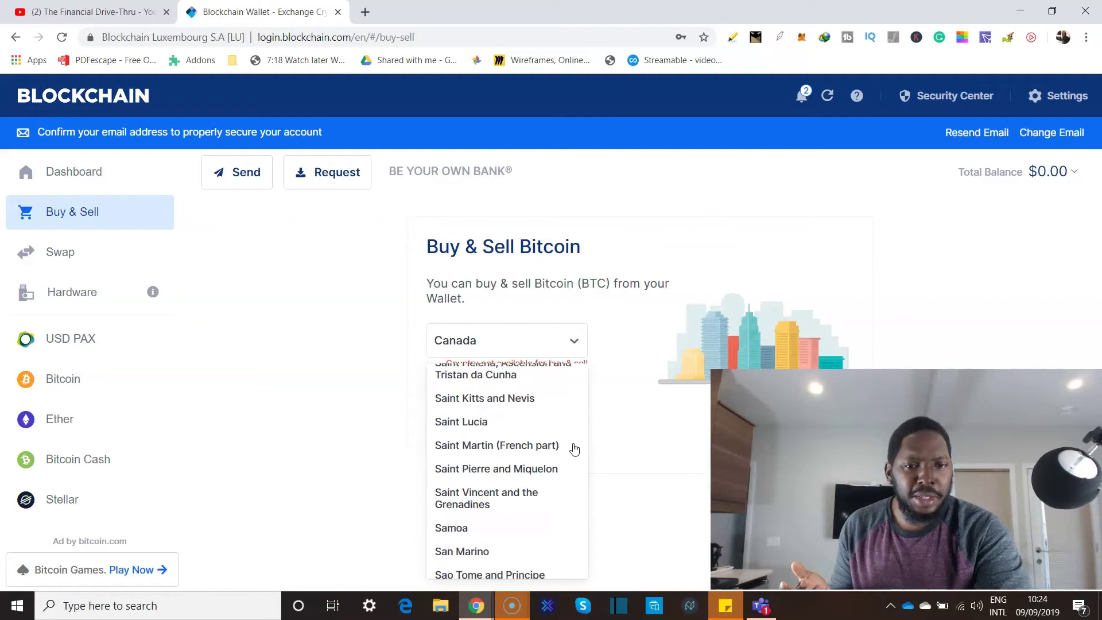
{"action": "scroll", "coordinate": [574, 449], "scroll_direction": "down", "scroll_amount": 1}
{"action": "scroll", "coordinate": [574, 448], "scroll_direction": "up", "scroll_amount": 1}
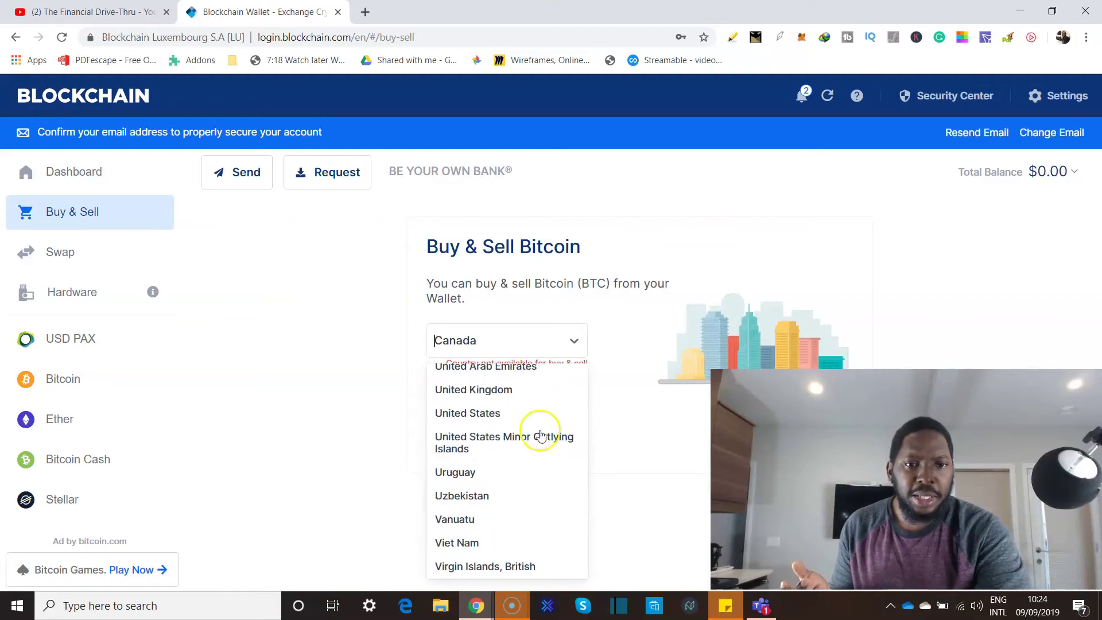
{"action": "left_click", "coordinate": [480, 413]}
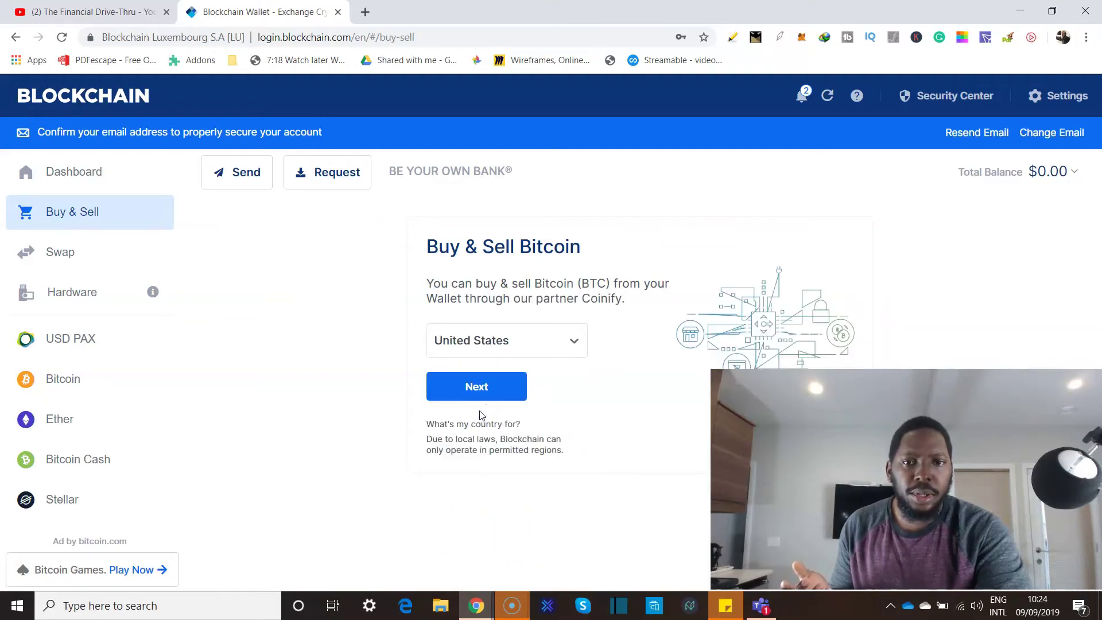
{"action": "left_click", "coordinate": [606, 352]}
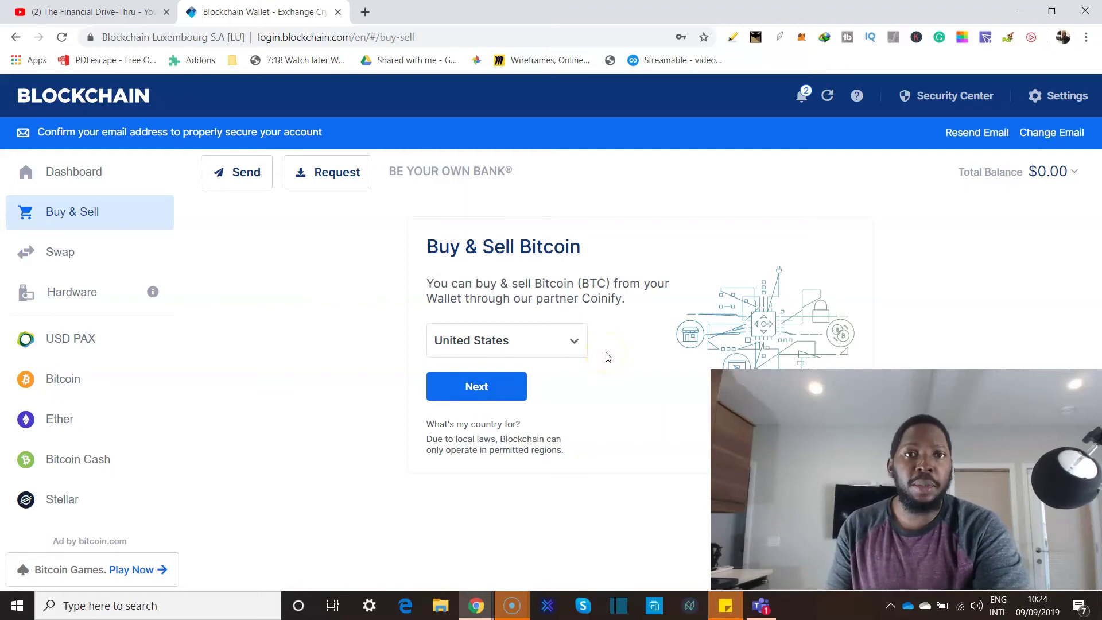
{"action": "left_click", "coordinate": [296, 360]}
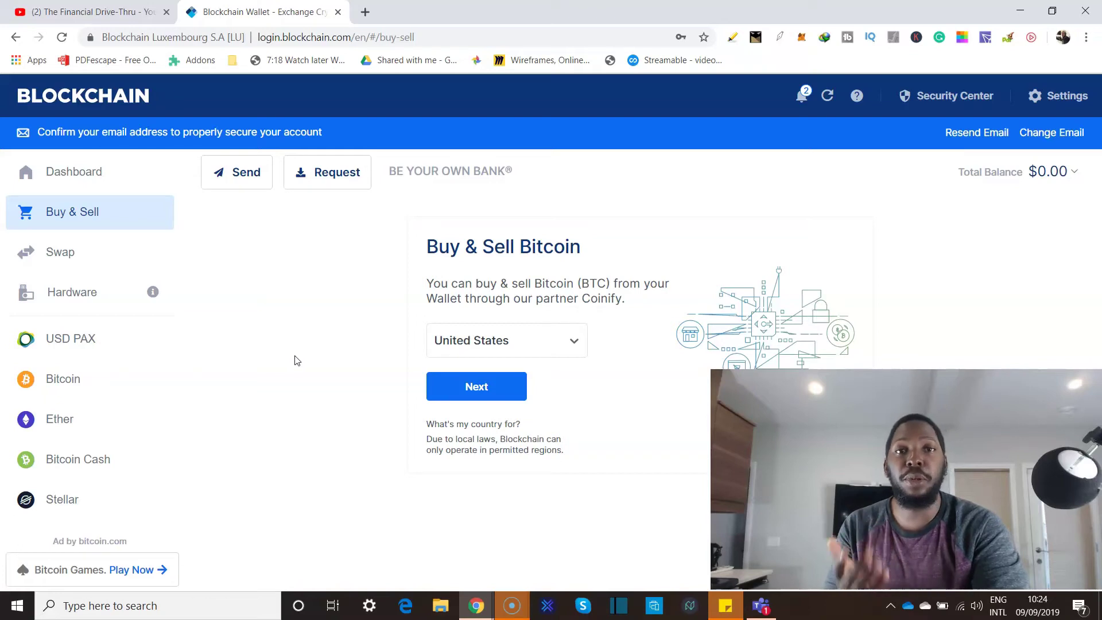
View the Swap page, then open the Security Center's Basic tab.
{"action": "left_click", "coordinate": [48, 255]}
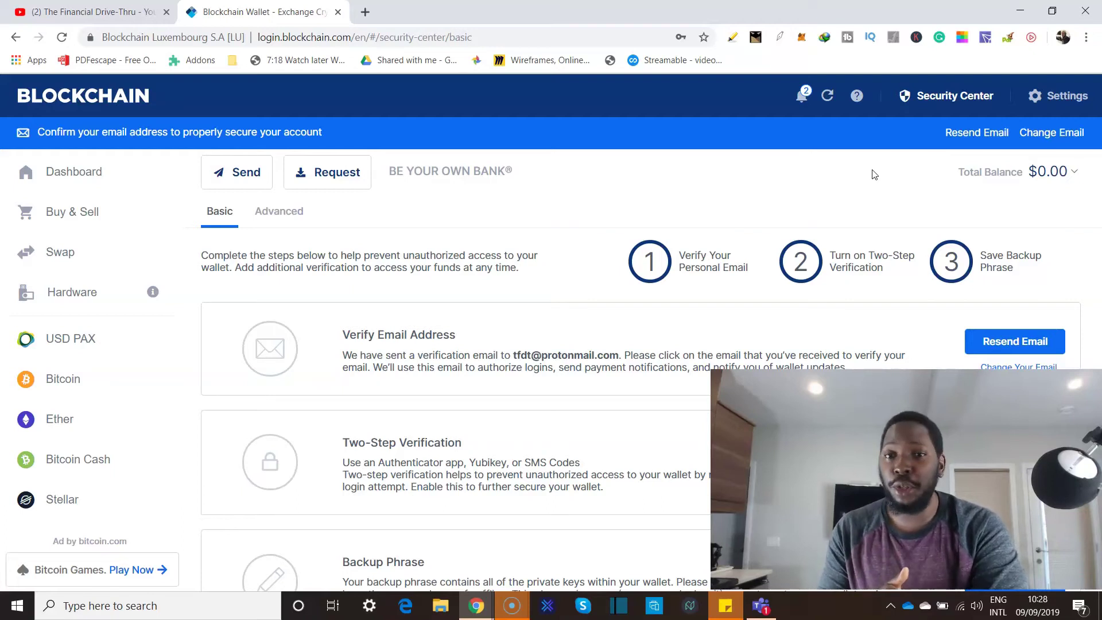
{"action": "left_click", "coordinate": [850, 302]}
{"action": "scroll", "coordinate": [853, 307], "scroll_direction": "down", "scroll_amount": 1}
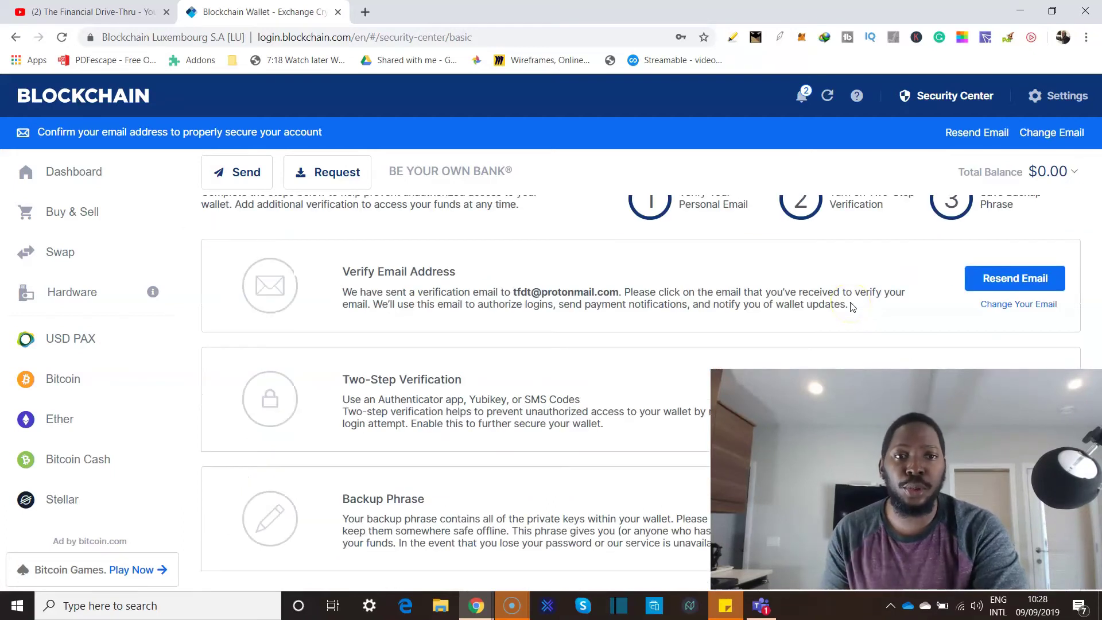
{"action": "scroll", "coordinate": [831, 366], "scroll_direction": "up", "scroll_amount": 1}
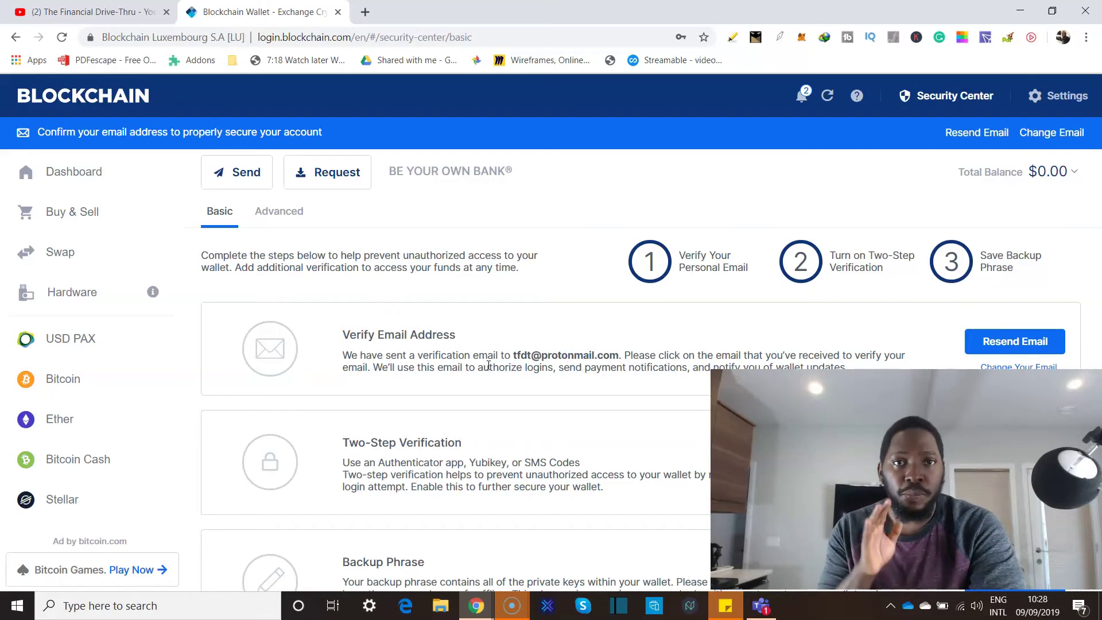
{"action": "scroll", "coordinate": [488, 365], "scroll_direction": "down", "scroll_amount": 1}
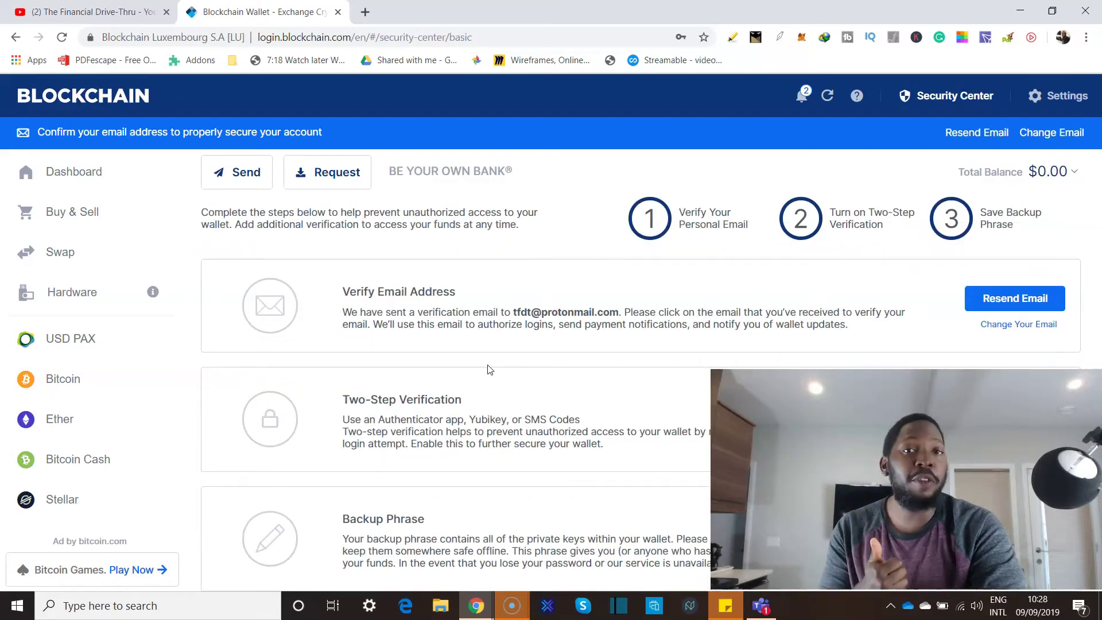
{"action": "scroll", "coordinate": [487, 368], "scroll_direction": "down", "scroll_amount": 1}
{"action": "left_click", "coordinate": [560, 489]}
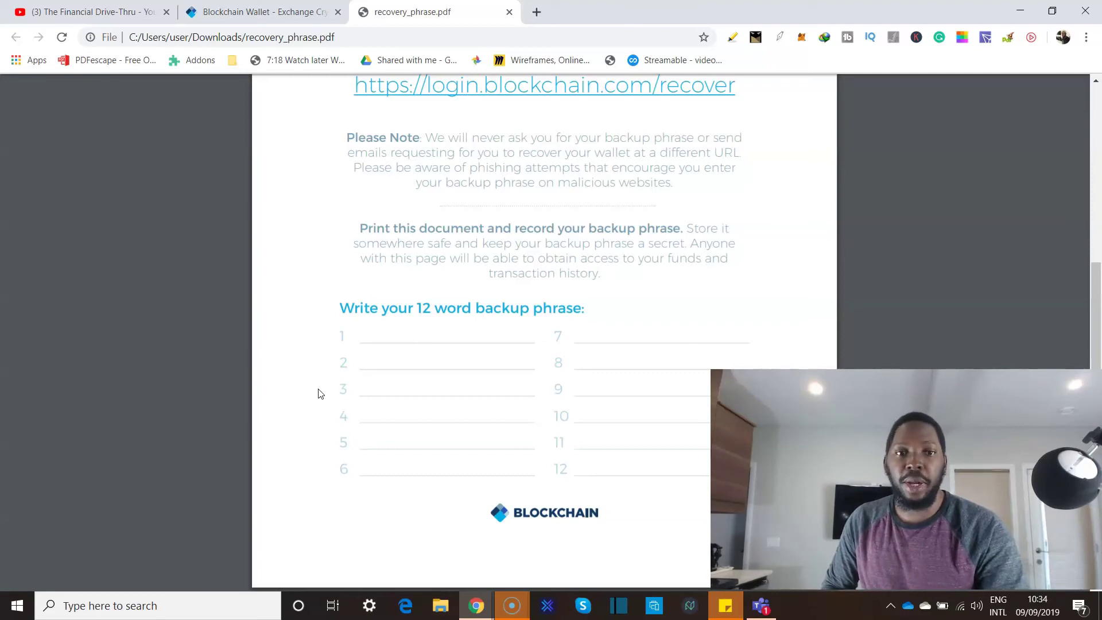
Scroll through the recovery_phrase.pdf worksheet.
{"action": "scroll", "coordinate": [418, 265], "scroll_direction": "up", "scroll_amount": 3}
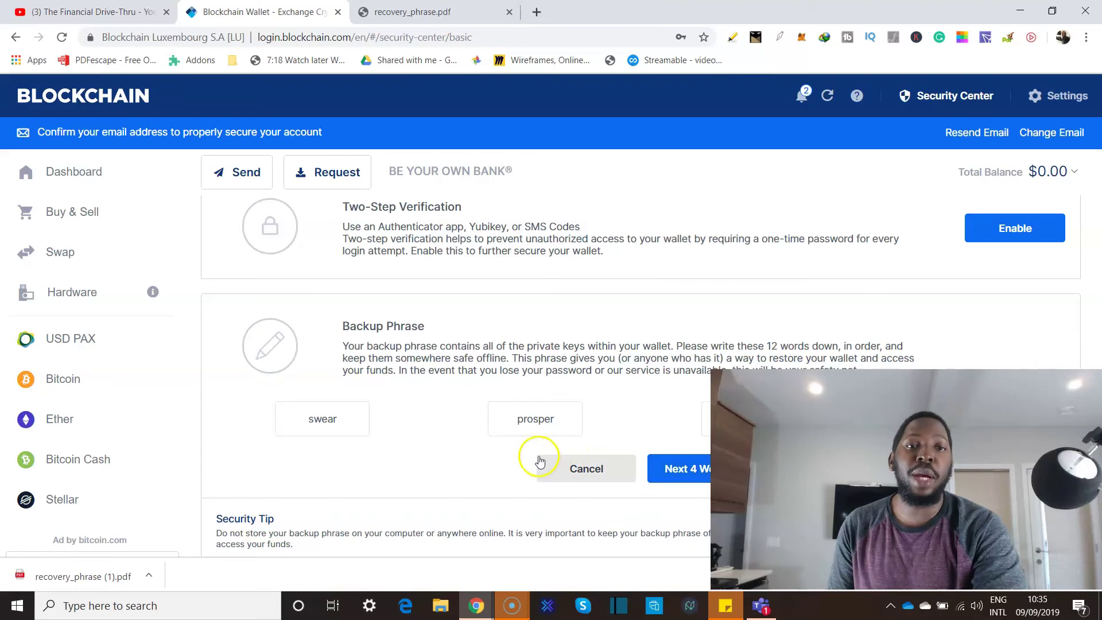
Compare with the recovery phrase PDF, then page through all 12 backup words to the 2nd/5th word check.
{"action": "left_click", "coordinate": [413, 13]}
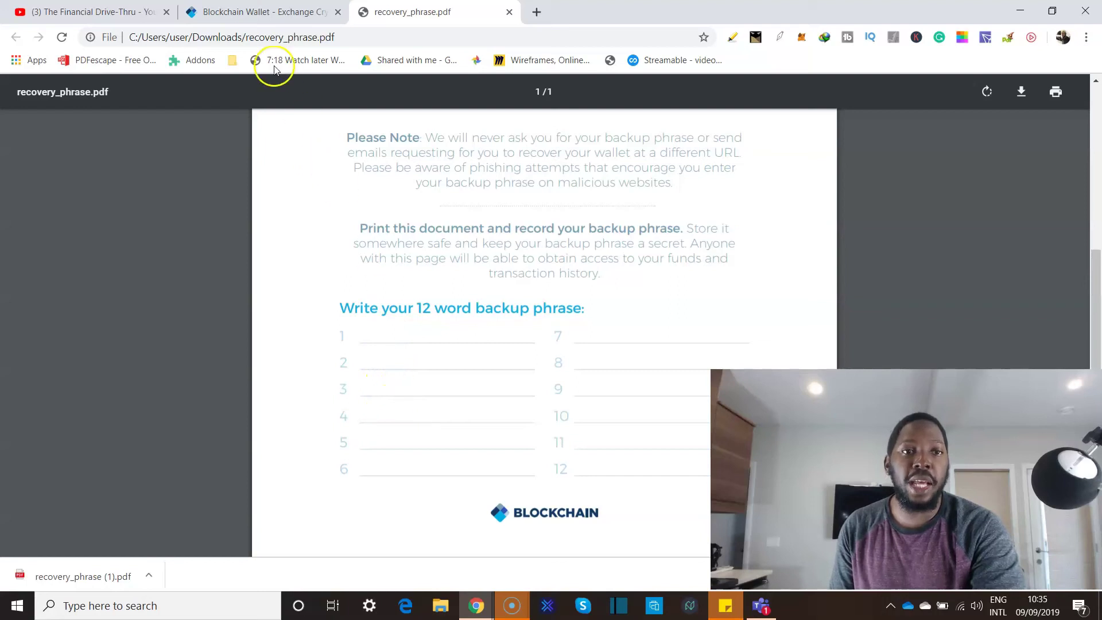
{"action": "left_click", "coordinate": [237, 12]}
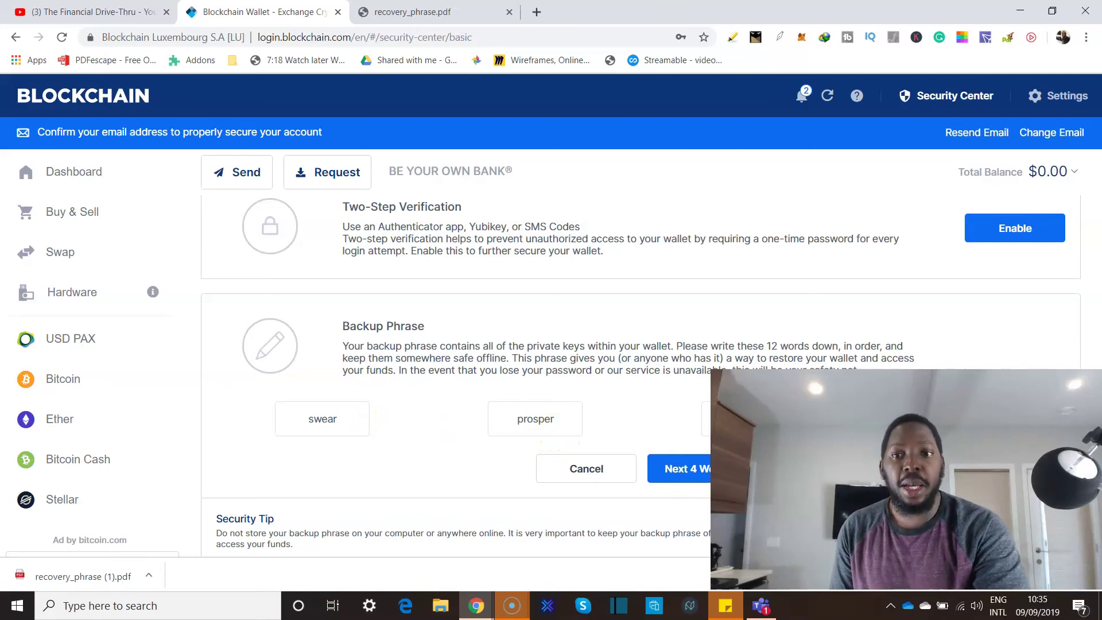
{"action": "left_click", "coordinate": [680, 469]}
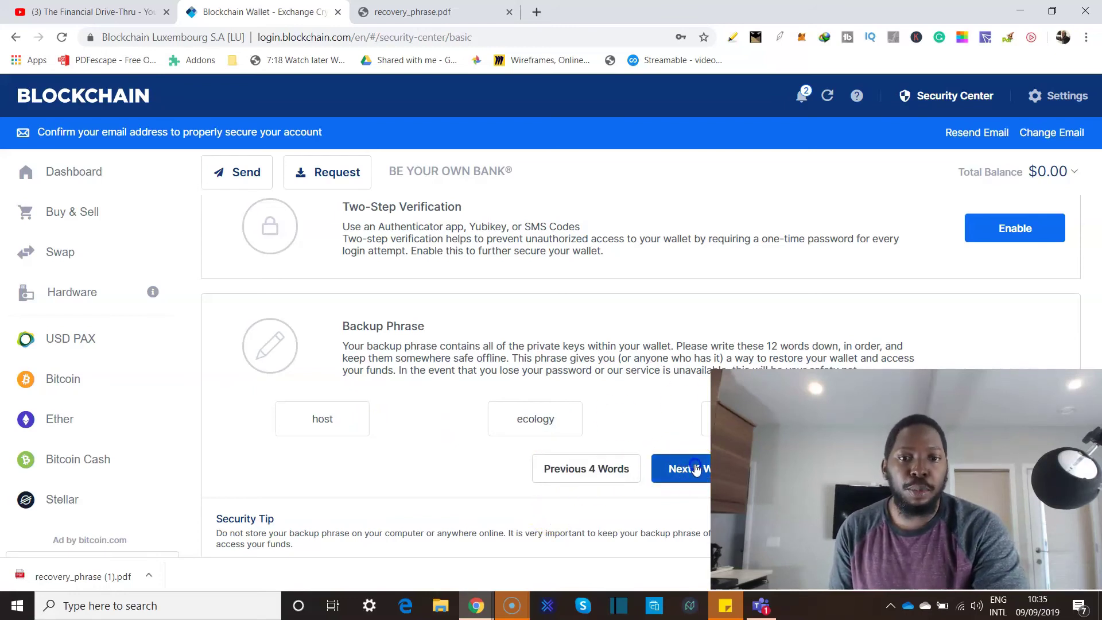
{"action": "left_click", "coordinate": [695, 469]}
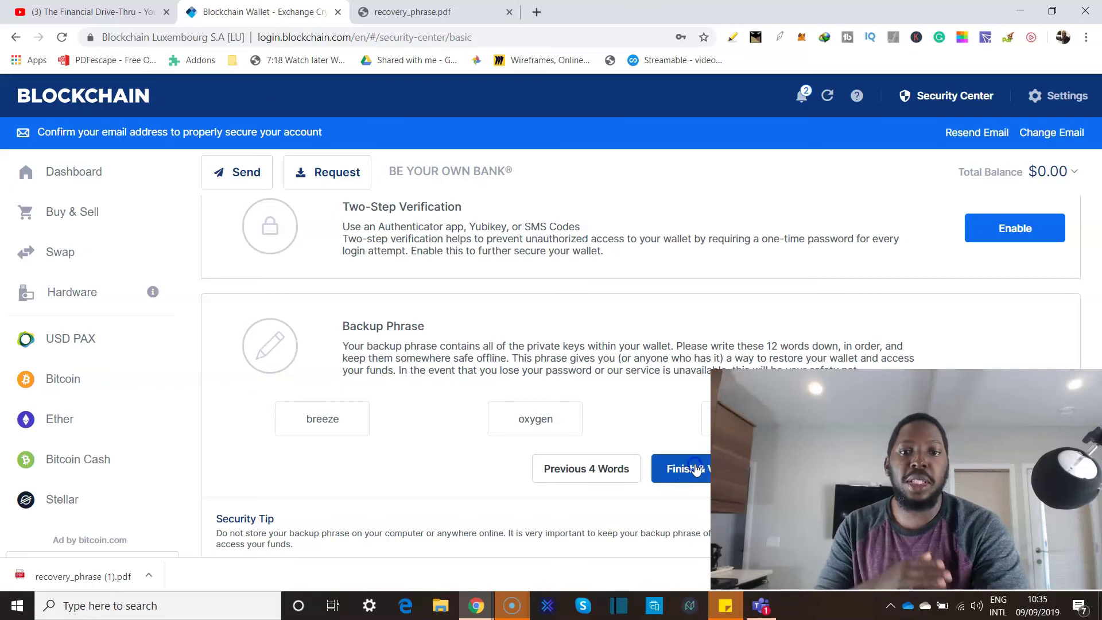
{"action": "left_click", "coordinate": [696, 469]}
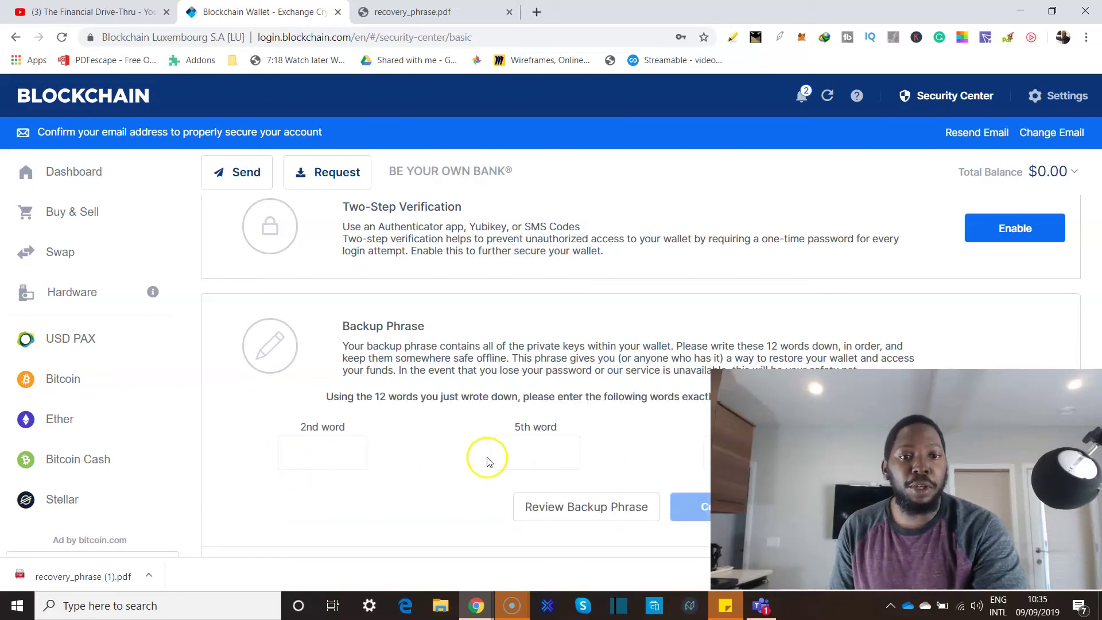
Leave the word check and page through the 12 backup words again to the last four.
{"action": "scroll", "coordinate": [574, 345], "scroll_direction": "down", "scroll_amount": 1}
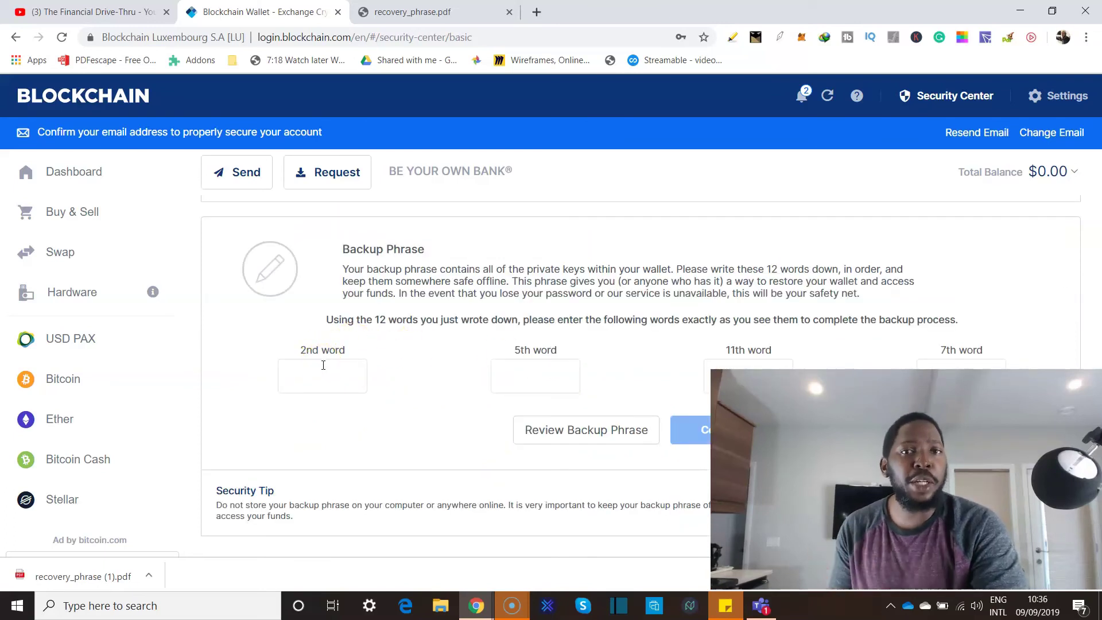
{"action": "left_click", "coordinate": [394, 405]}
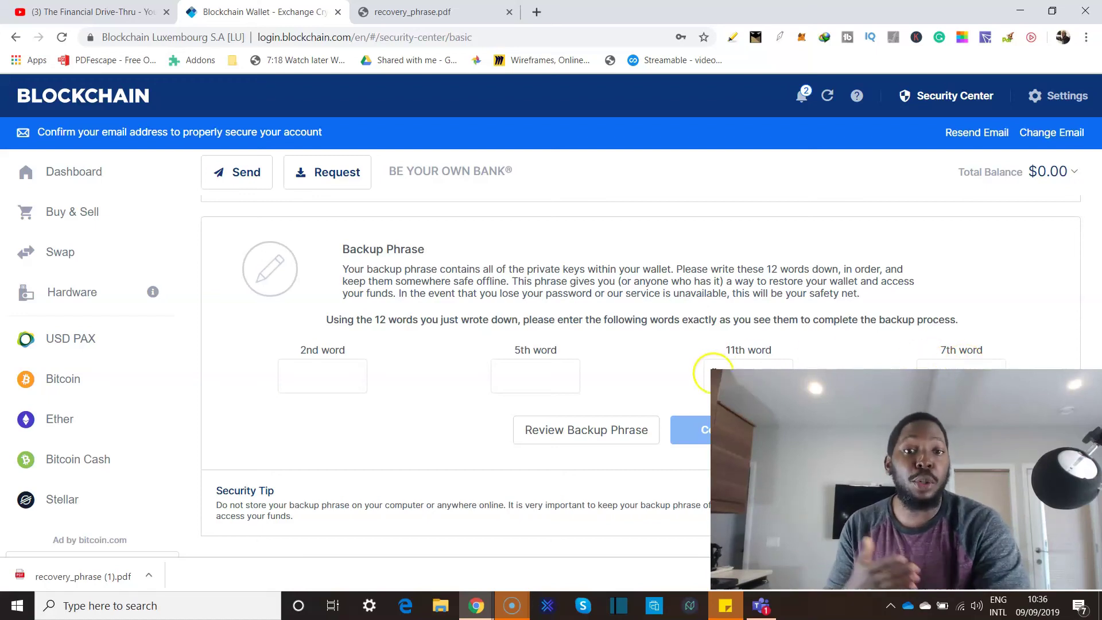
{"action": "left_click", "coordinate": [600, 435]}
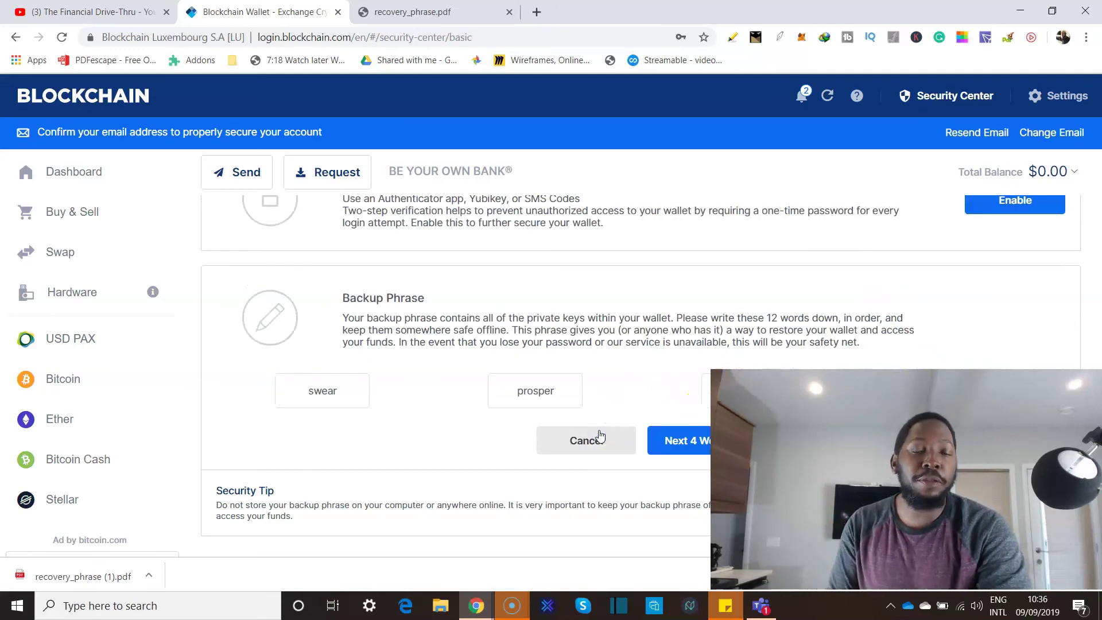
{"action": "left_click", "coordinate": [703, 442]}
{"action": "left_click", "coordinate": [707, 443]}
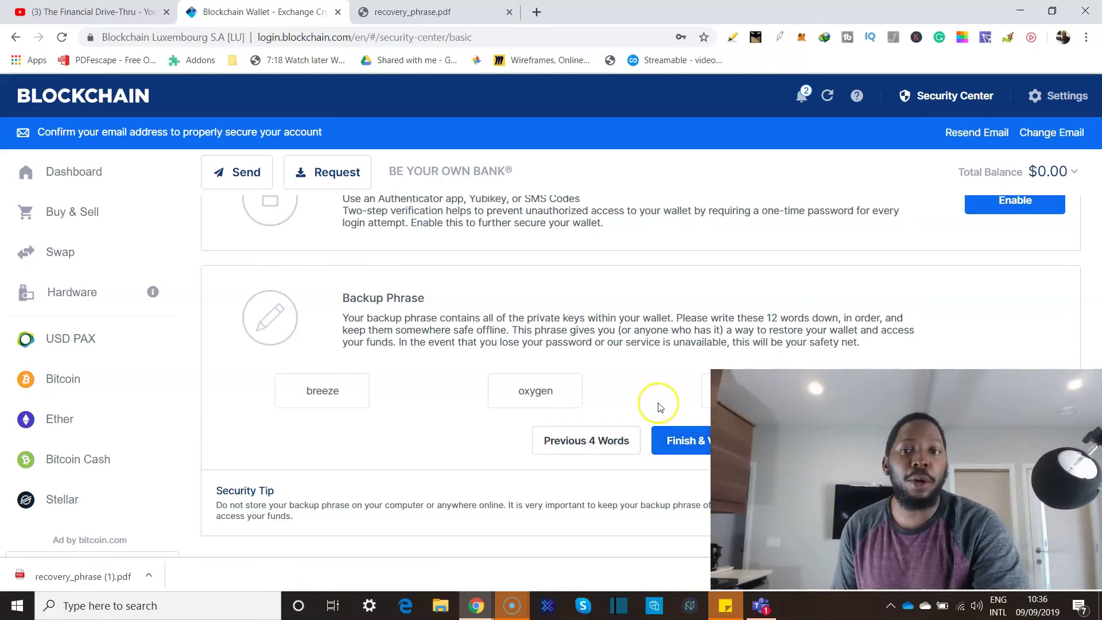
{"action": "scroll", "coordinate": [660, 407], "scroll_direction": "up", "scroll_amount": 3}
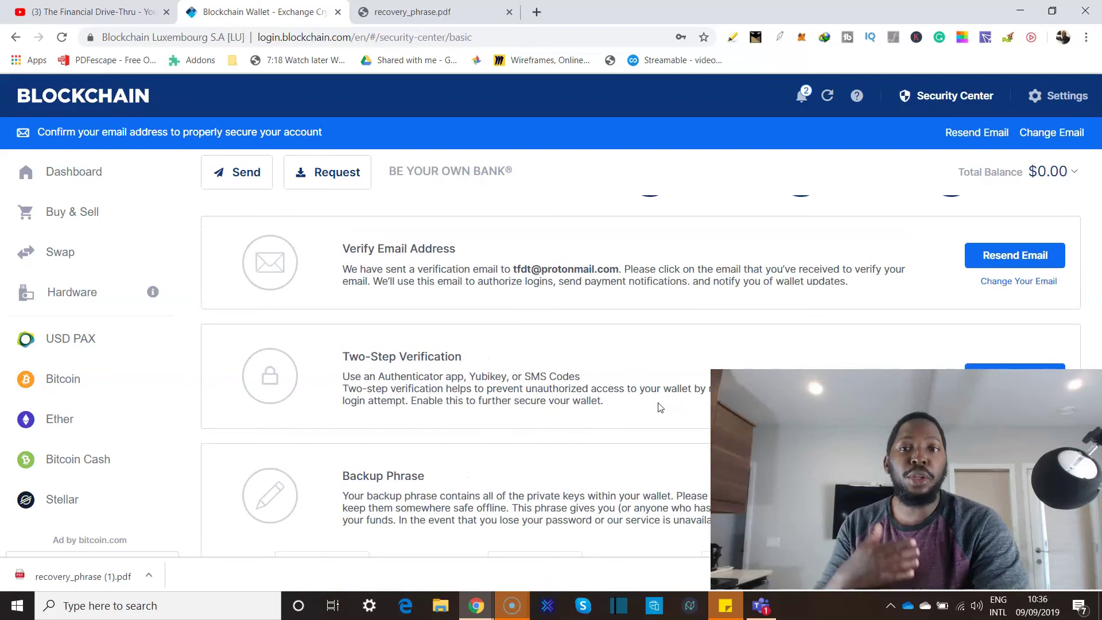
{"action": "scroll", "coordinate": [660, 407], "scroll_direction": "up", "scroll_amount": 2}
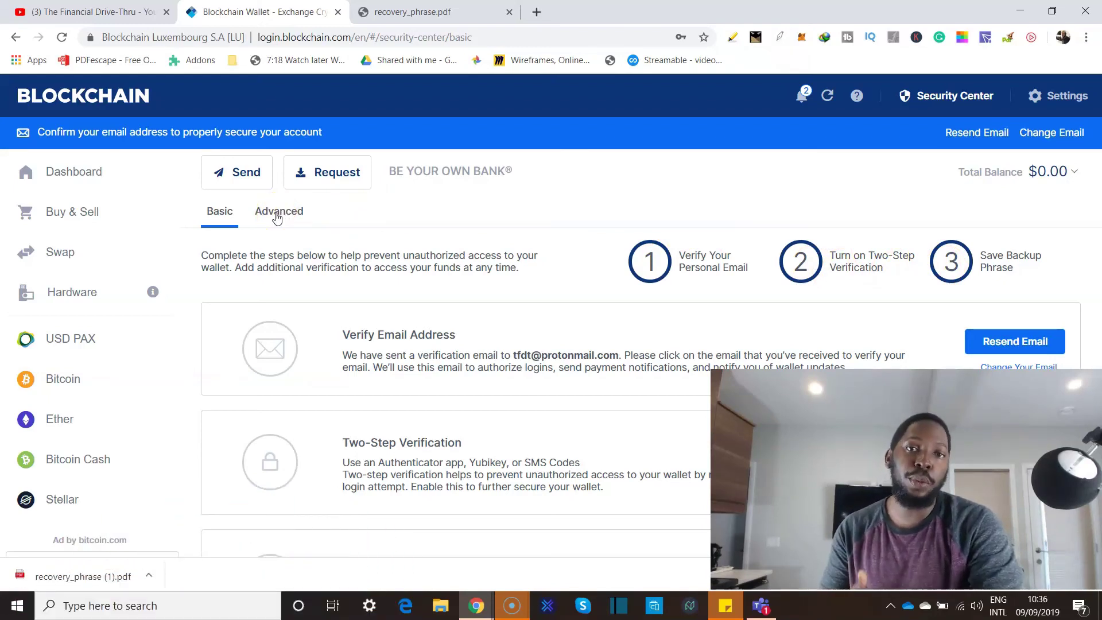
Open Advanced security settings to check Remember Two-Step Verification, Login IP Restriction and Tor access.
{"action": "left_click", "coordinate": [278, 214]}
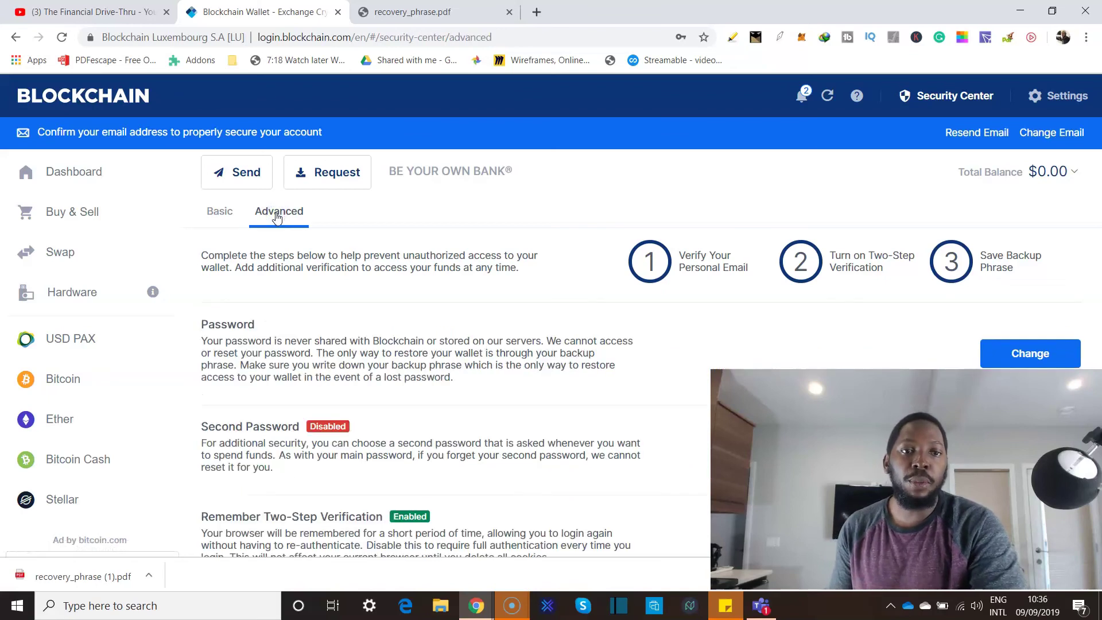
{"action": "scroll", "coordinate": [392, 332], "scroll_direction": "down", "scroll_amount": 1}
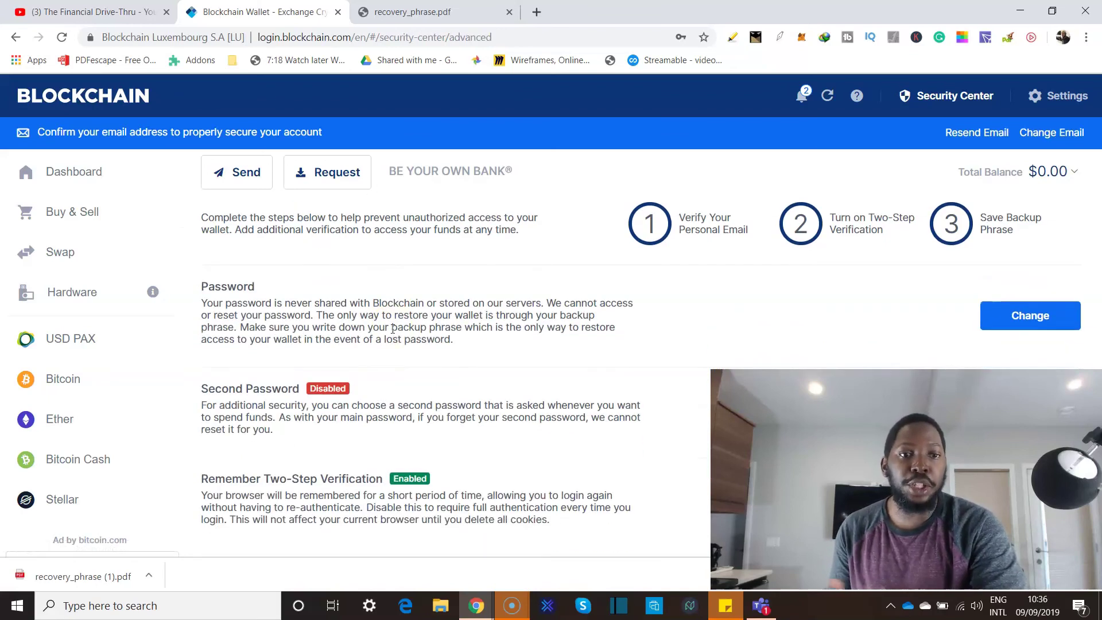
{"action": "scroll", "coordinate": [392, 329], "scroll_direction": "down", "scroll_amount": 3}
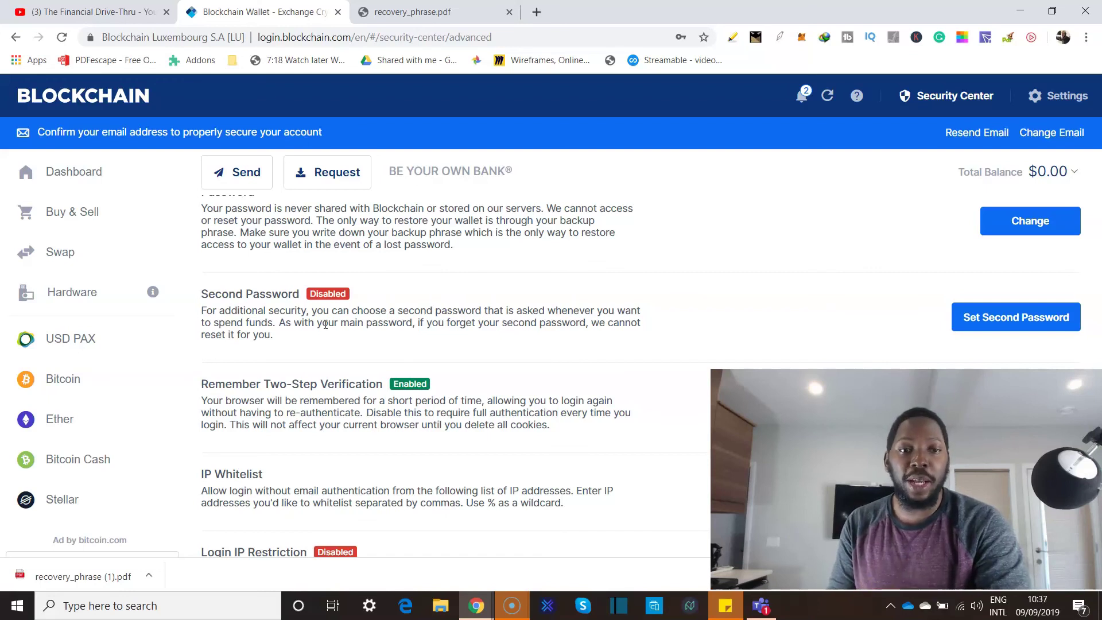
{"action": "scroll", "coordinate": [325, 324], "scroll_direction": "down", "scroll_amount": 2}
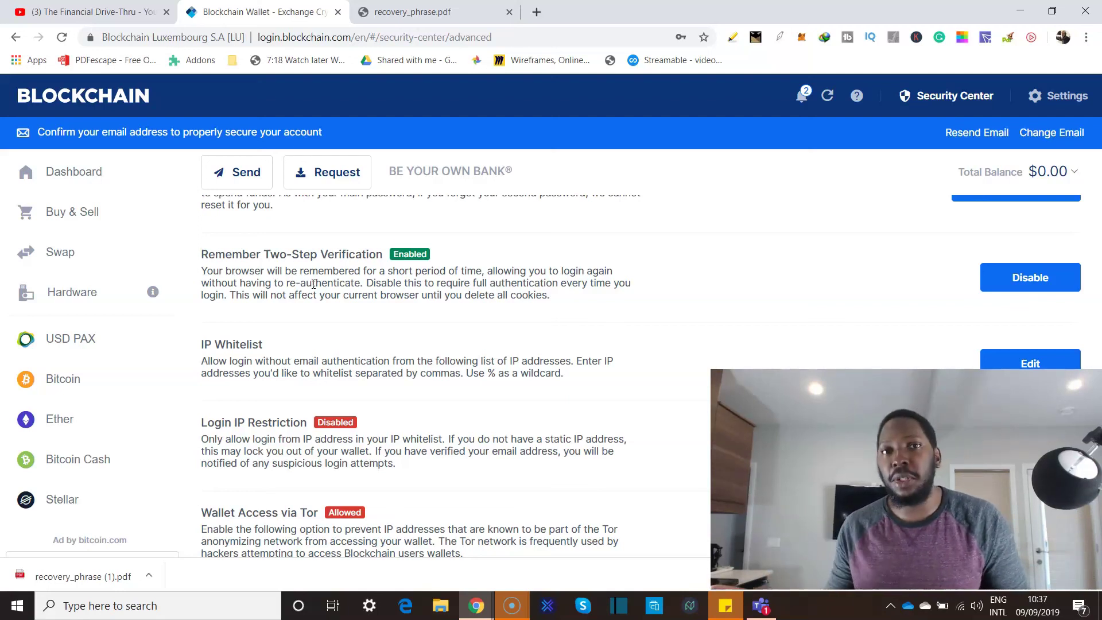
{"action": "scroll", "coordinate": [272, 317], "scroll_direction": "down", "scroll_amount": 2}
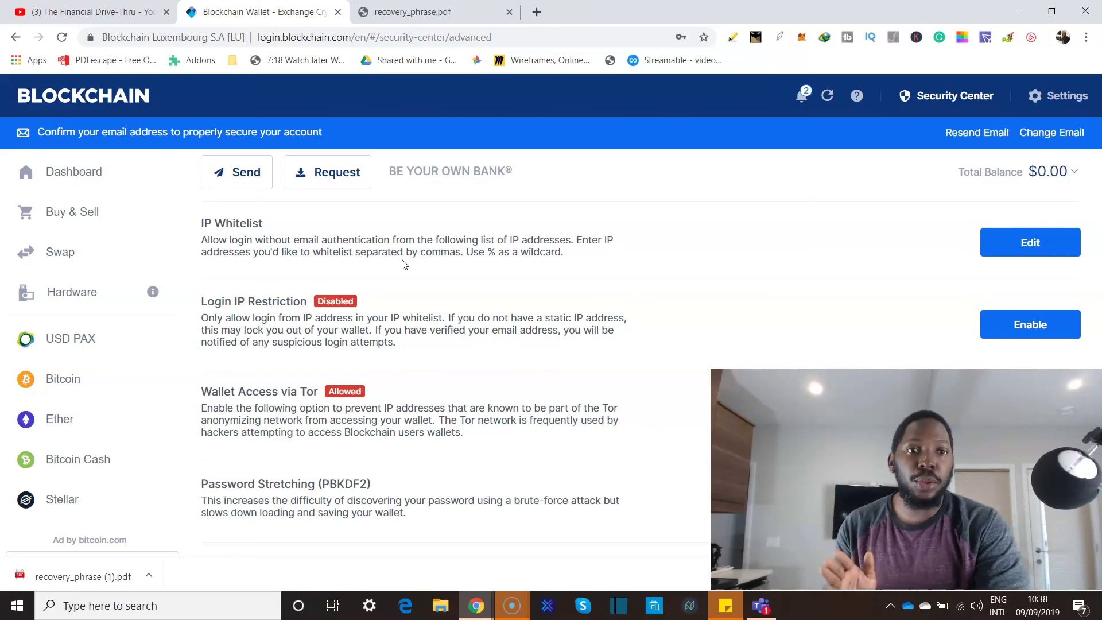
{"action": "scroll", "coordinate": [404, 264], "scroll_direction": "down", "scroll_amount": 1}
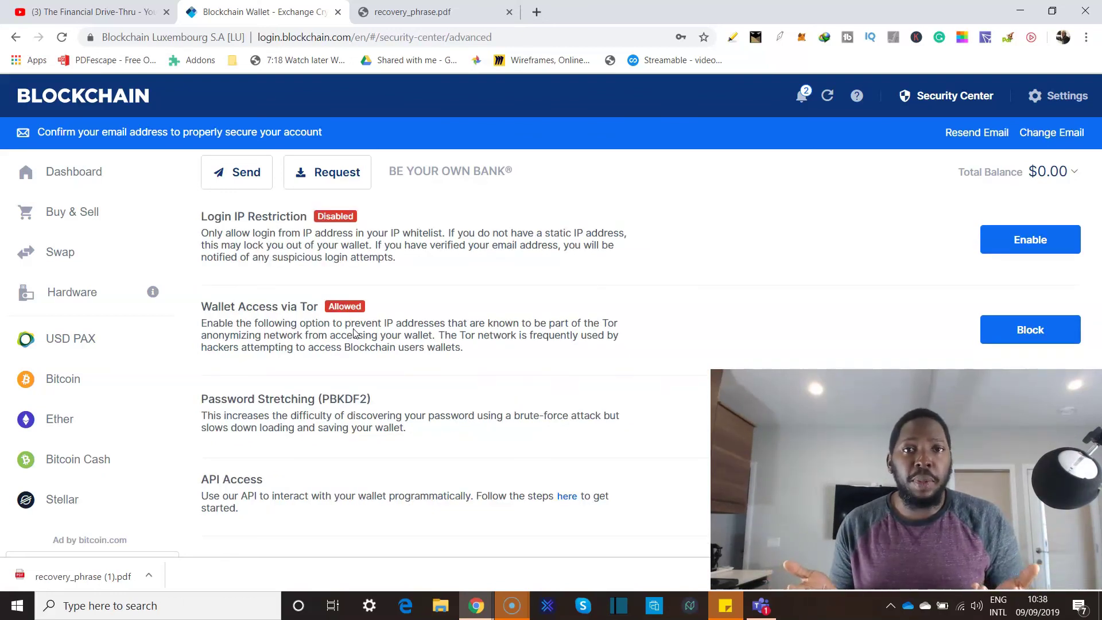